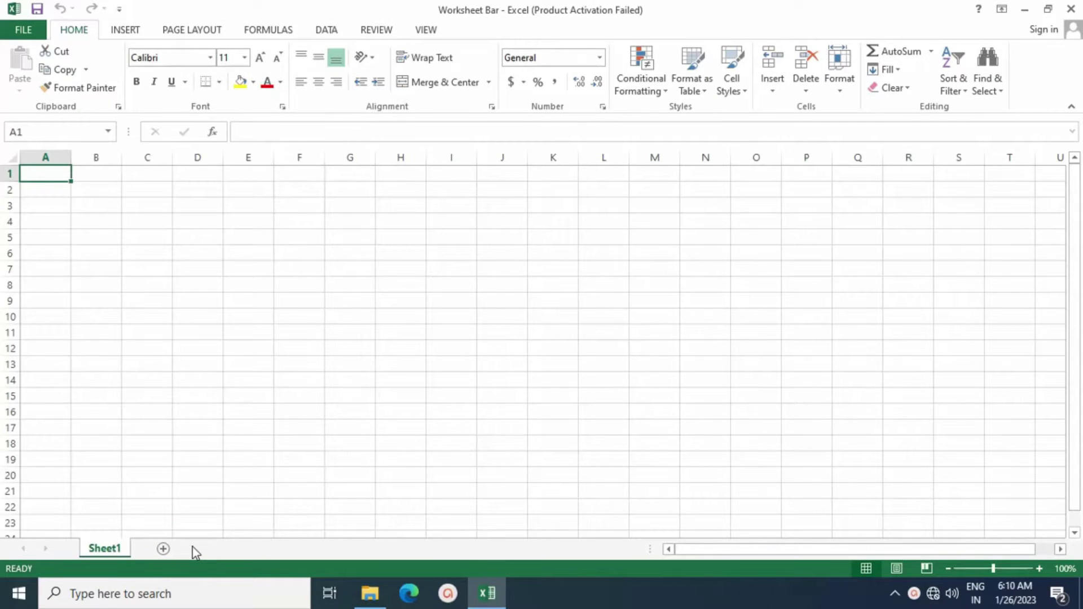
# Add new blank worksheets after Sheet1 until the workbook reaches Sheet17
pyautogui.click(163, 549)
pyautogui.click(215, 550)
pyautogui.click(266, 549)
pyautogui.click(318, 549)
pyautogui.click(369, 549)
pyautogui.click(421, 549)
pyautogui.click(473, 549)
pyautogui.click(521, 550)
pyautogui.click(573, 549)
pyautogui.click(581, 549)
pyautogui.click(586, 549)
pyautogui.click(593, 549)
pyautogui.click(602, 549)
pyautogui.click(608, 550)
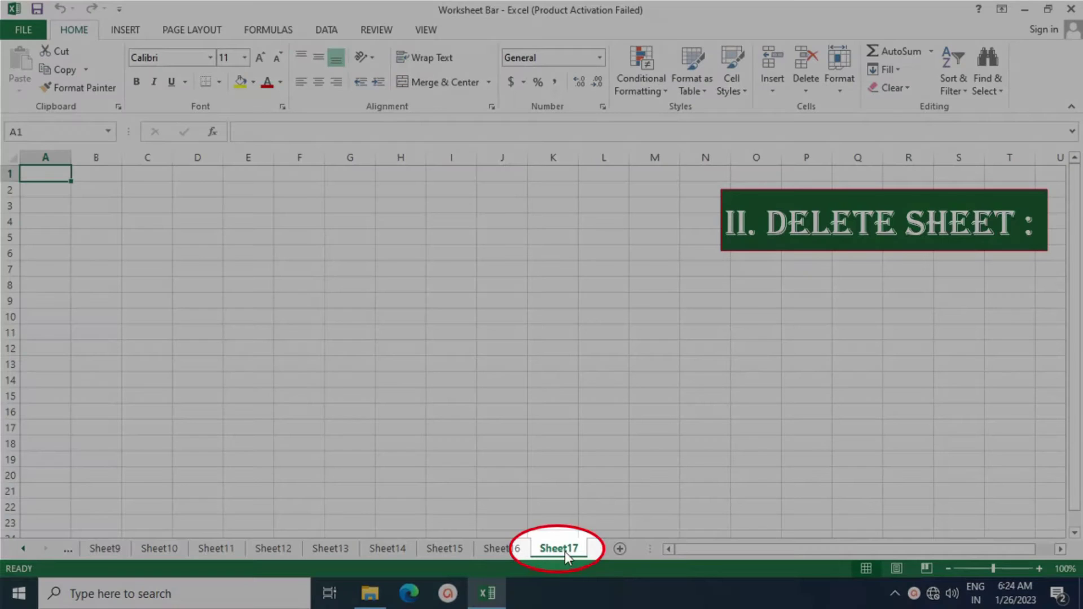
# Delete the Sheet17 worksheet from the workbook
pyautogui.rightClick(566, 556)
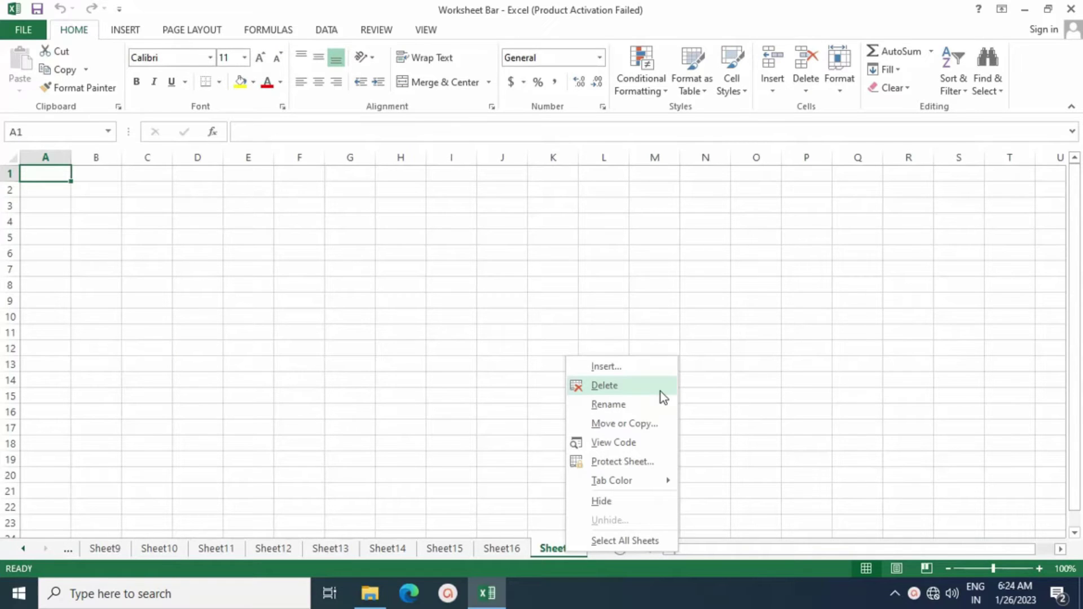
pyautogui.click(661, 385)
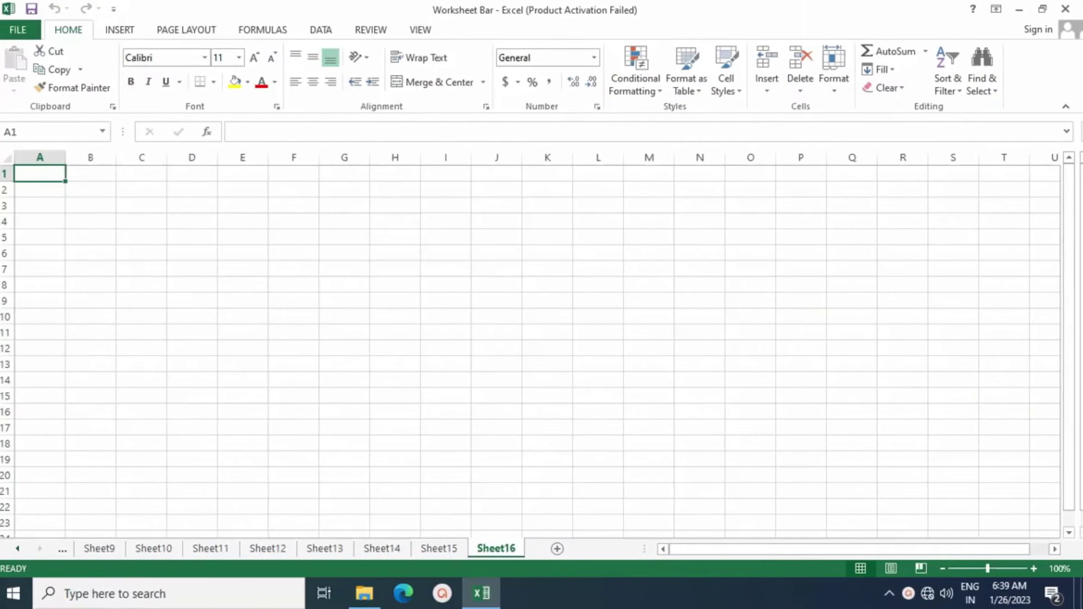
# Go back to the first worksheet, Sheet1, and rename it Namaste Class
pyautogui.hotkey('ctrl', 'pageup')
pyautogui.hotkey('ctrl', 'pageup')
pyautogui.hotkey('ctrl', 'pageup')
pyautogui.hotkey('ctrl', 'pageup')
pyautogui.hotkey('ctrl', 'pageup')
pyautogui.hotkey('ctrl', 'pageup')
pyautogui.hotkey('ctrl', 'pageup')
pyautogui.hotkey('ctrl', 'pageup')
pyautogui.hotkey('ctrl', 'pageup')
pyautogui.hotkey('ctrl', 'pageup')
pyautogui.hotkey('ctrl', 'pageup')
pyautogui.hotkey('ctrl', 'pageup')
pyautogui.hotkey('ctrl', 'pageup')
pyautogui.hotkey('ctrl', 'pageup')
pyautogui.hotkey('ctrl', 'pageup')
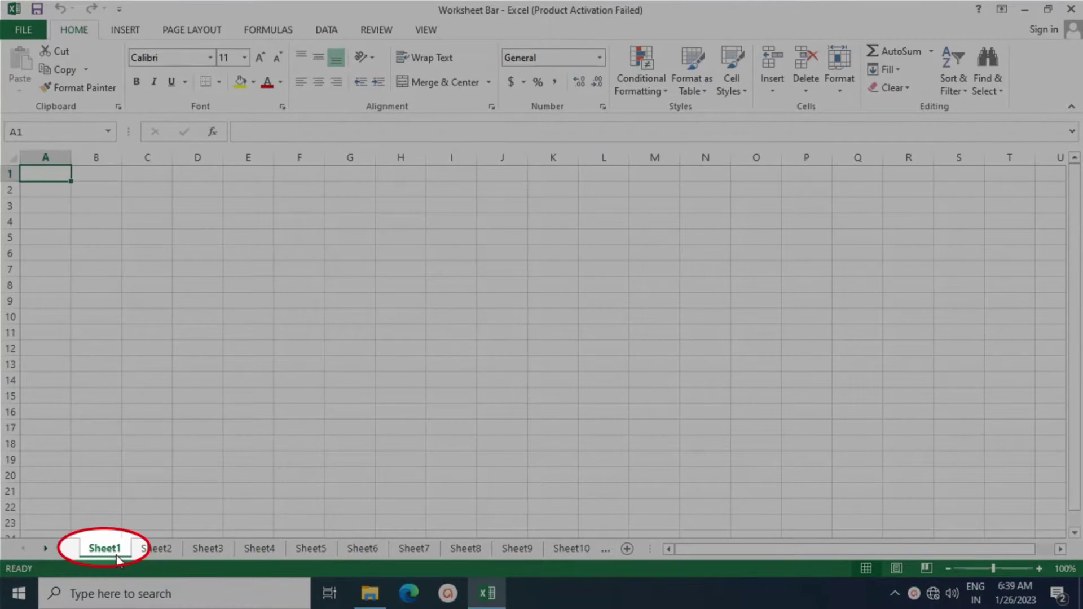
pyautogui.rightClick(117, 557)
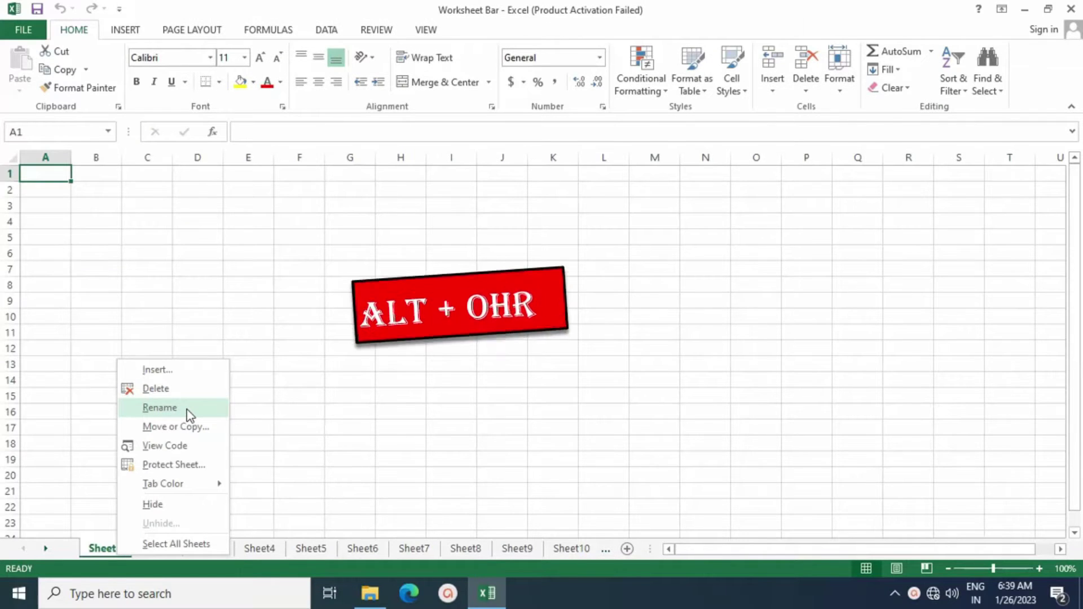
pyautogui.click(160, 408)
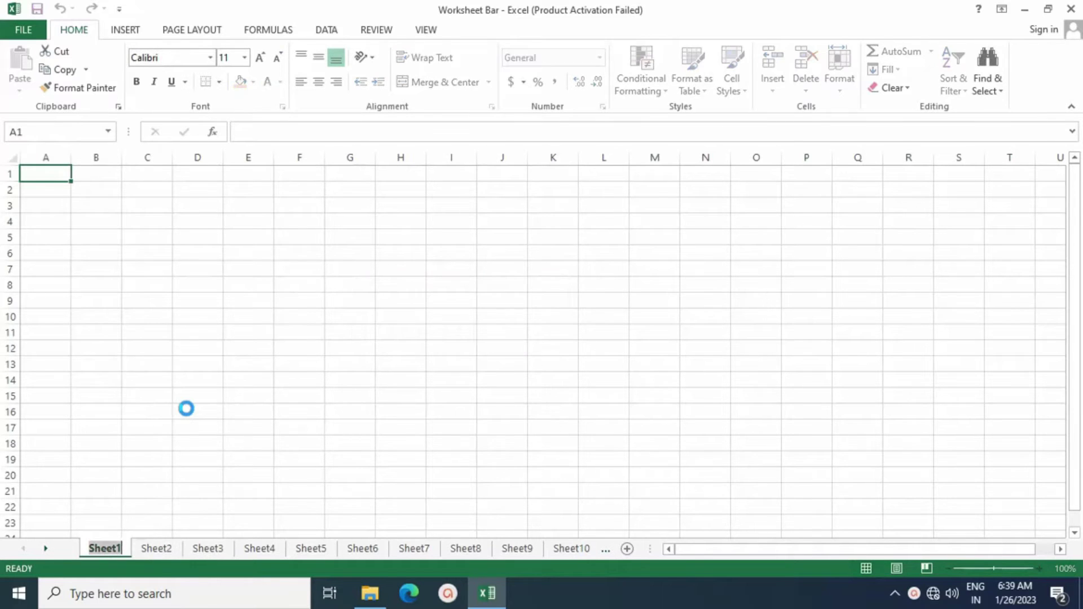
pyautogui.write('Namaste')
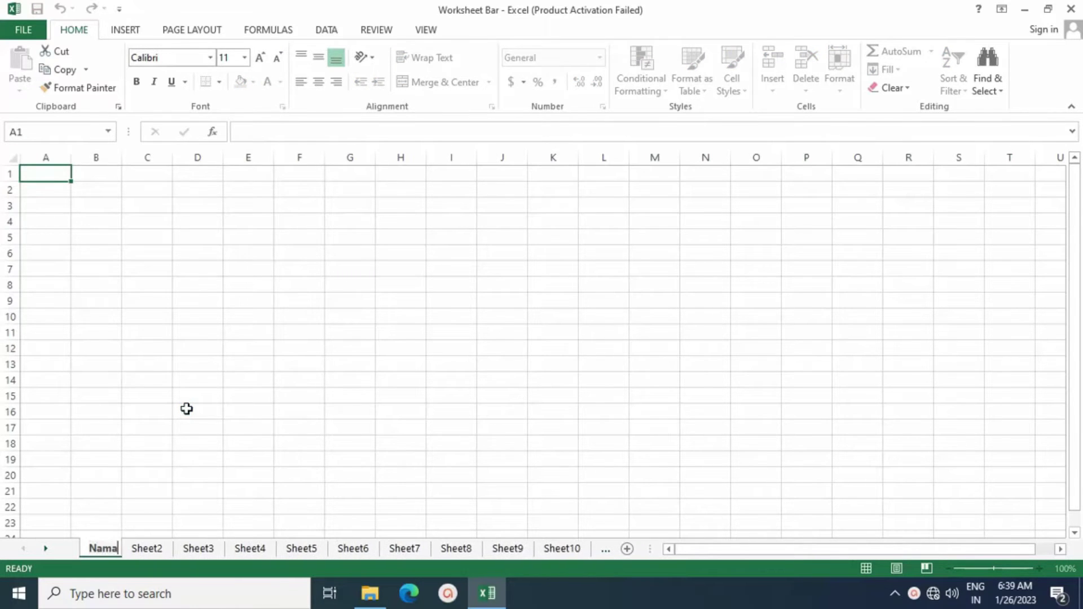
pyautogui.write(' Class')
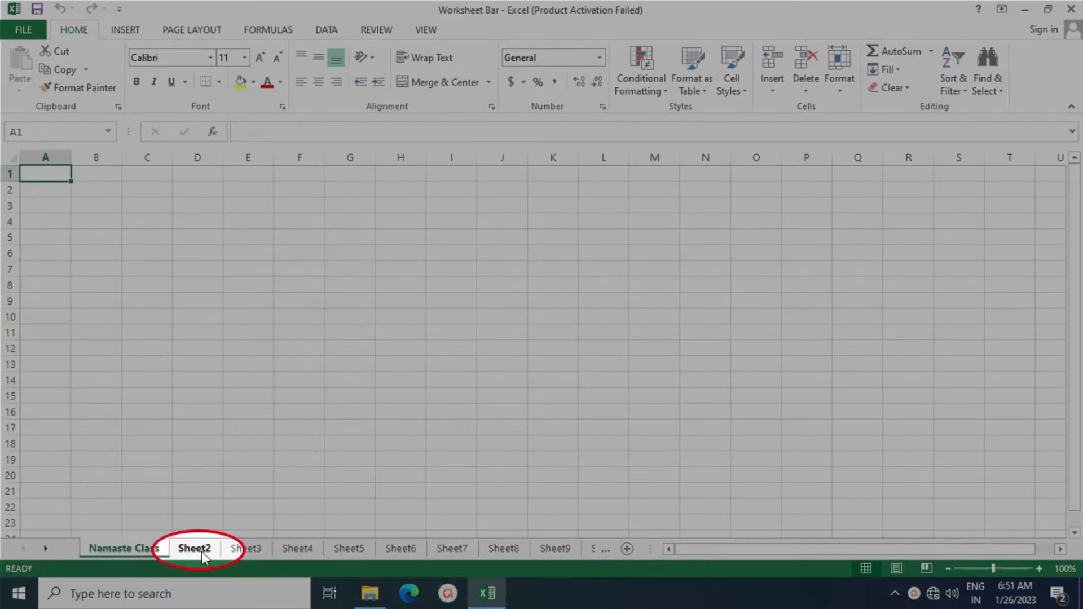
# Hide the Sheet2 worksheet
pyautogui.click(199, 550)
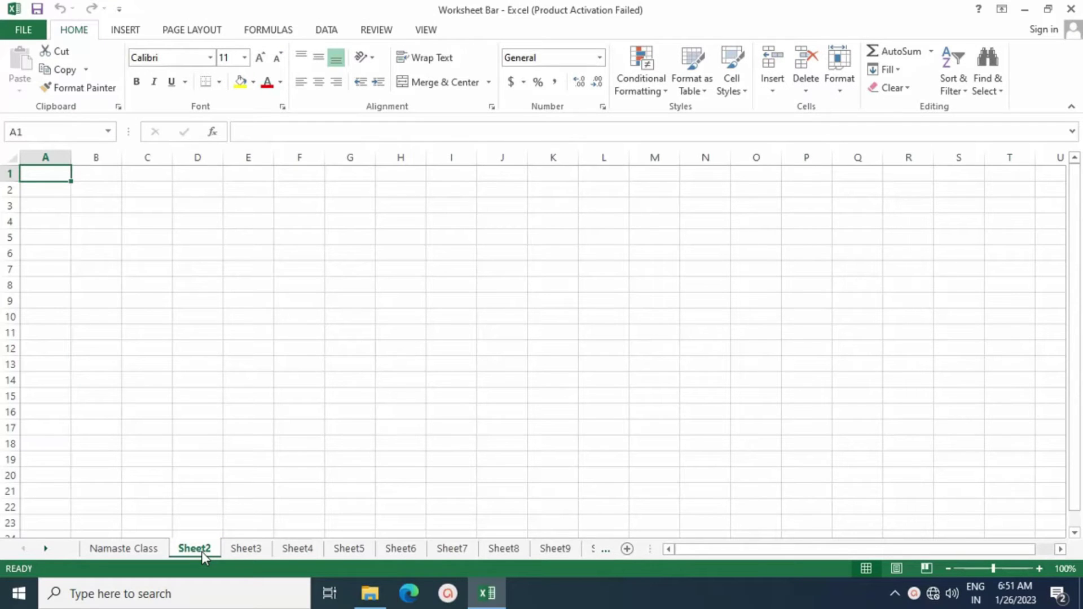
pyautogui.rightClick(201, 553)
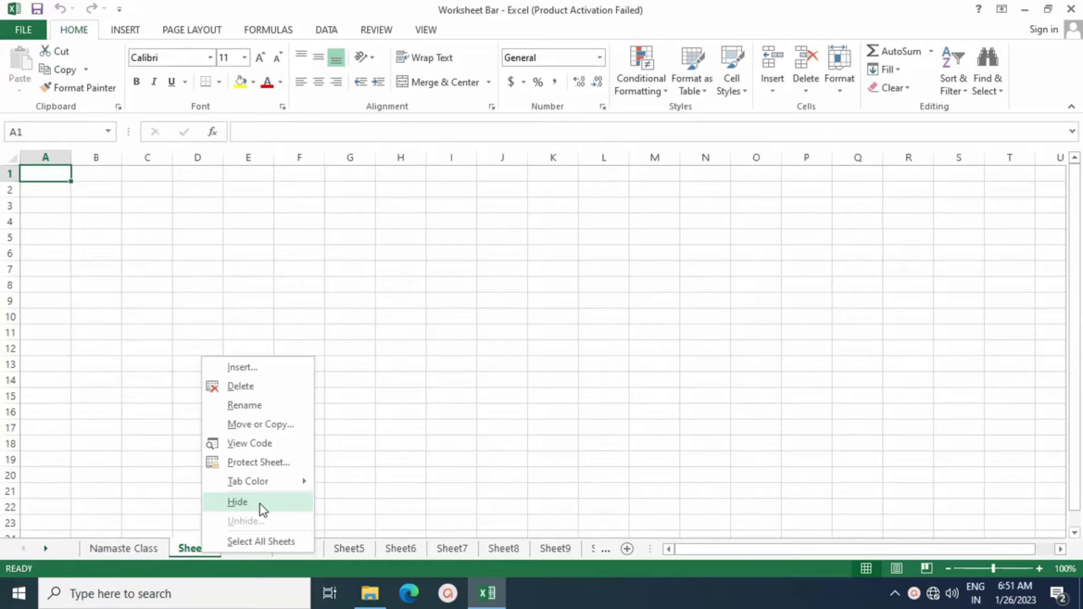
pyautogui.click(260, 505)
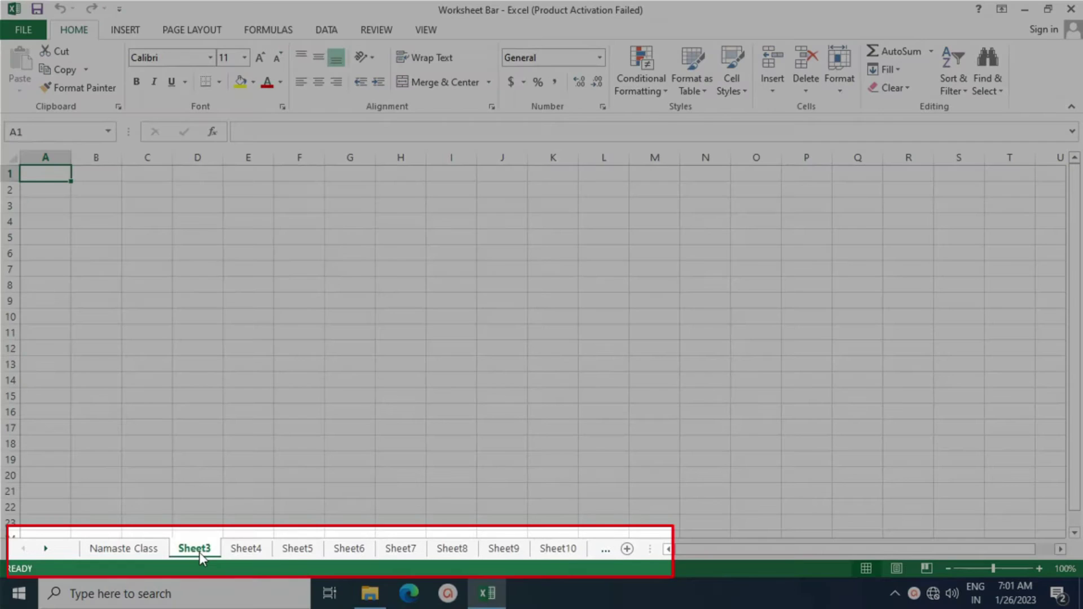
# Unhide the Sheet2 worksheet
pyautogui.rightClick(200, 554)
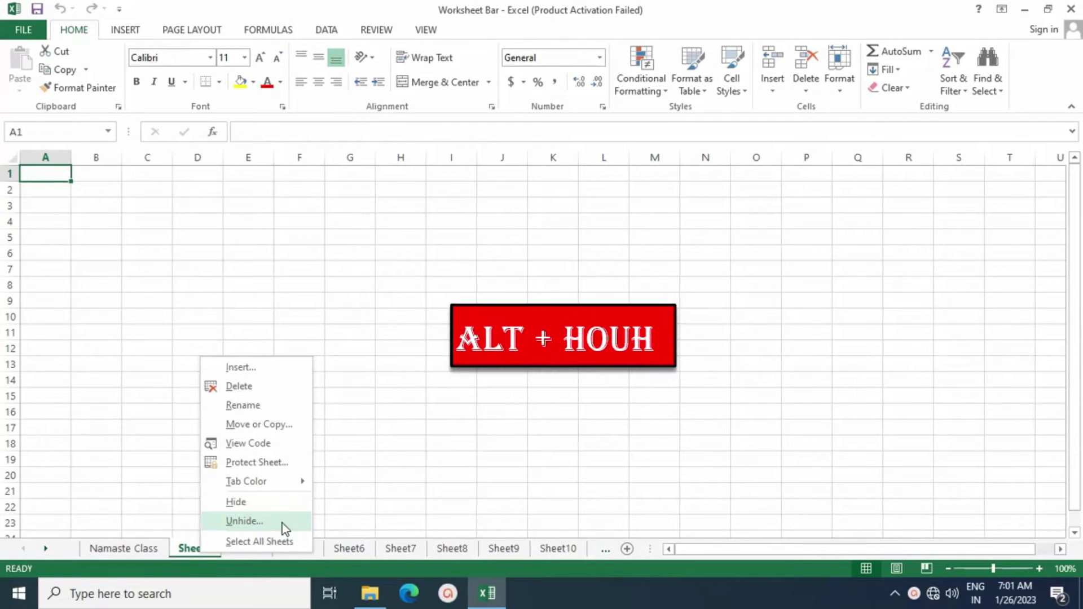
pyautogui.click(282, 522)
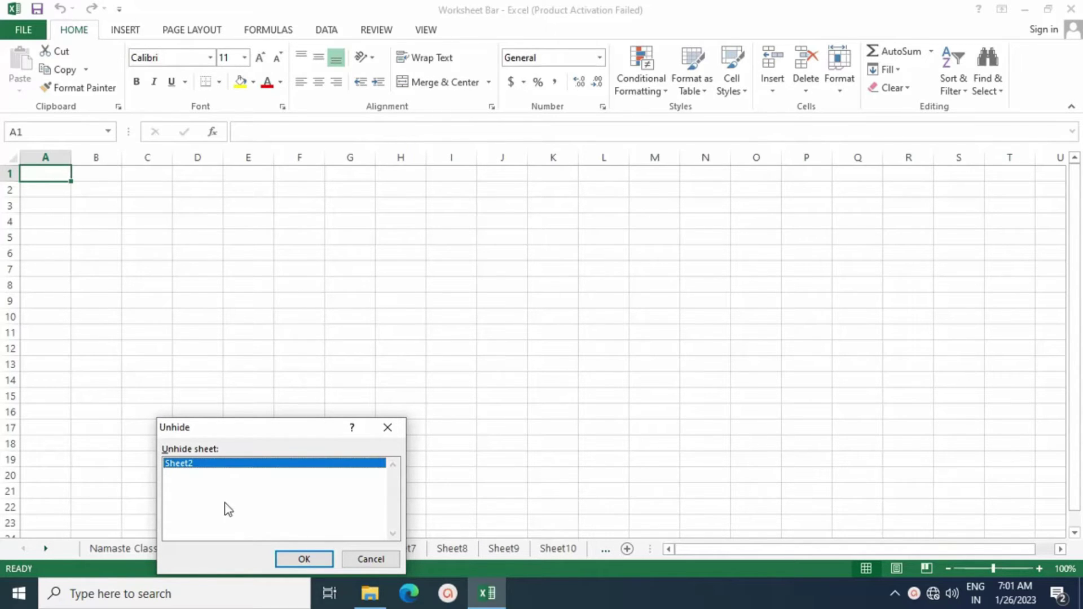
pyautogui.click(295, 562)
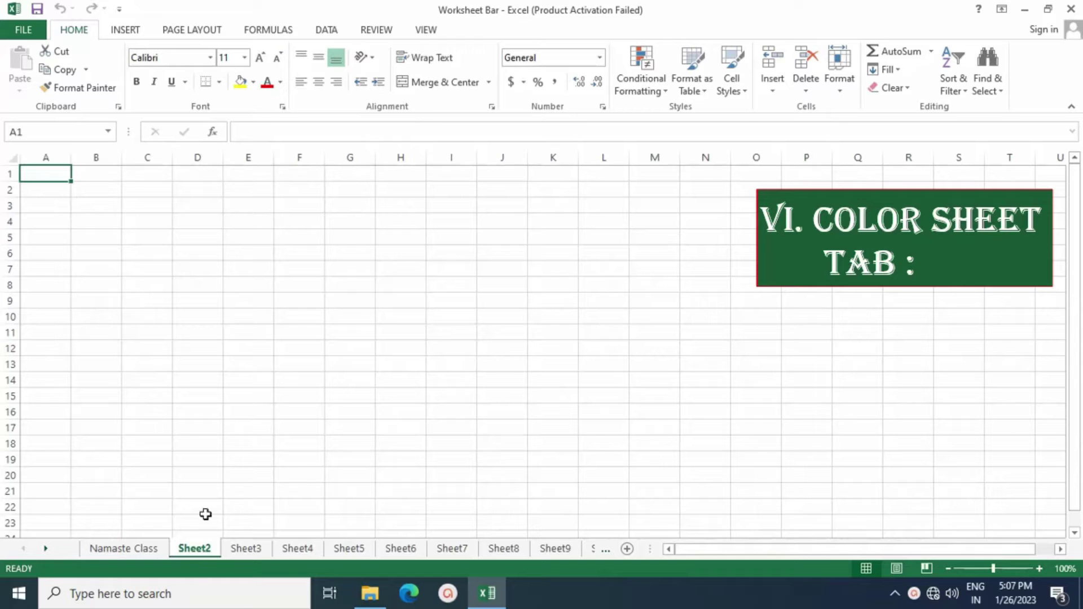
# Set the Namaste Class worksheet's tab color to standard Red and switch to Sheet2
pyautogui.click(150, 550)
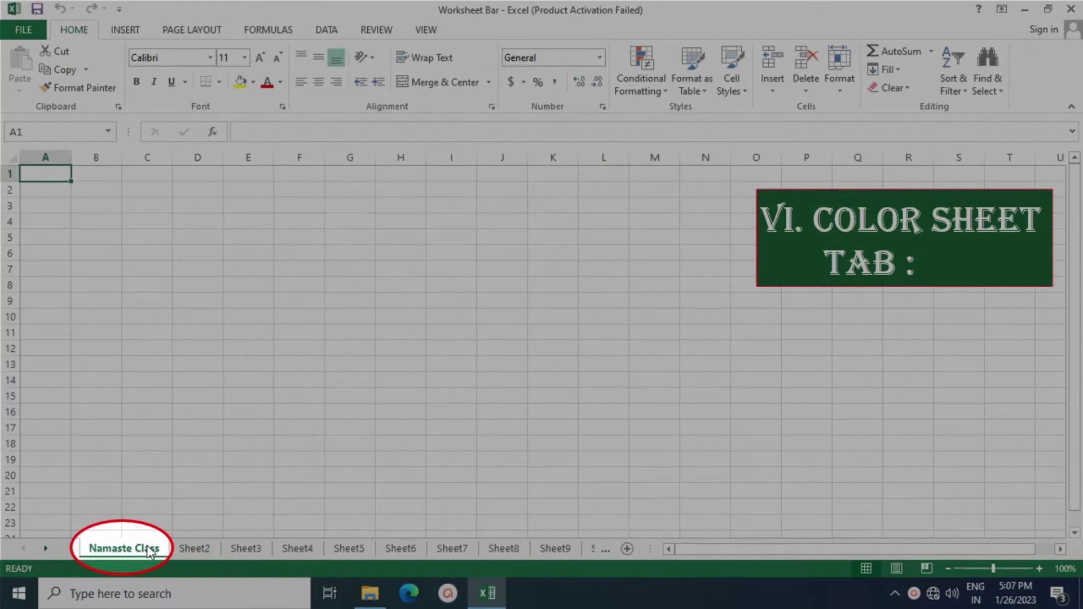
pyautogui.rightClick(150, 550)
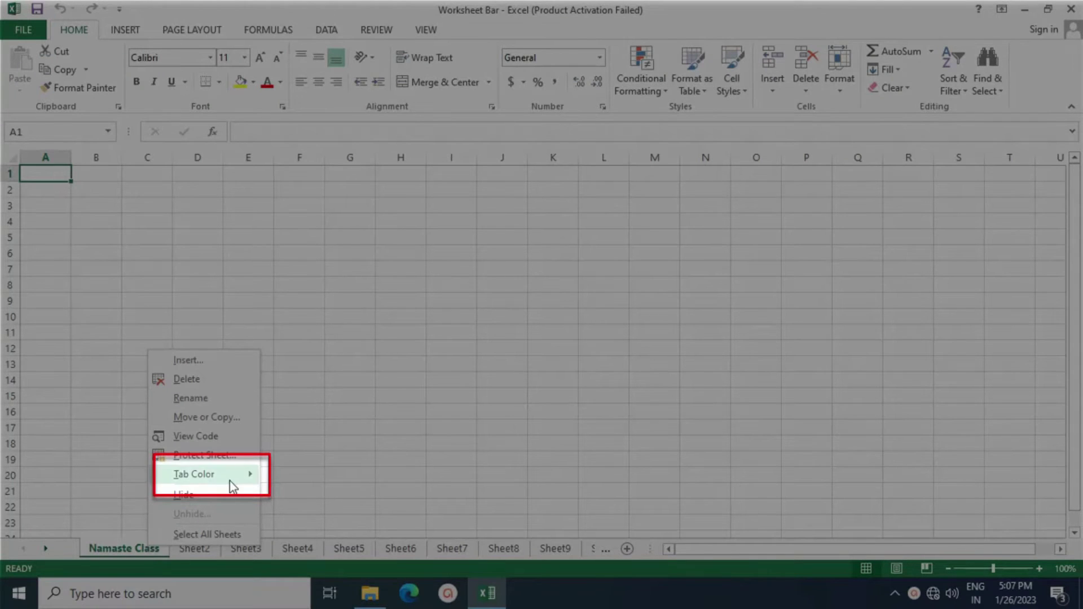
pyautogui.moveTo(229, 481)
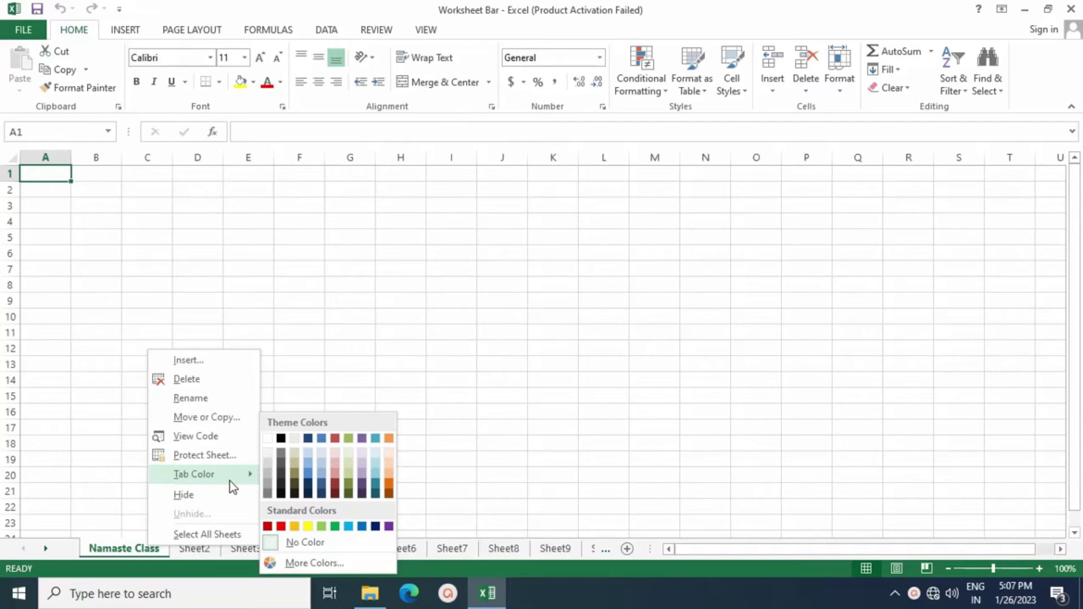
pyautogui.click(281, 526)
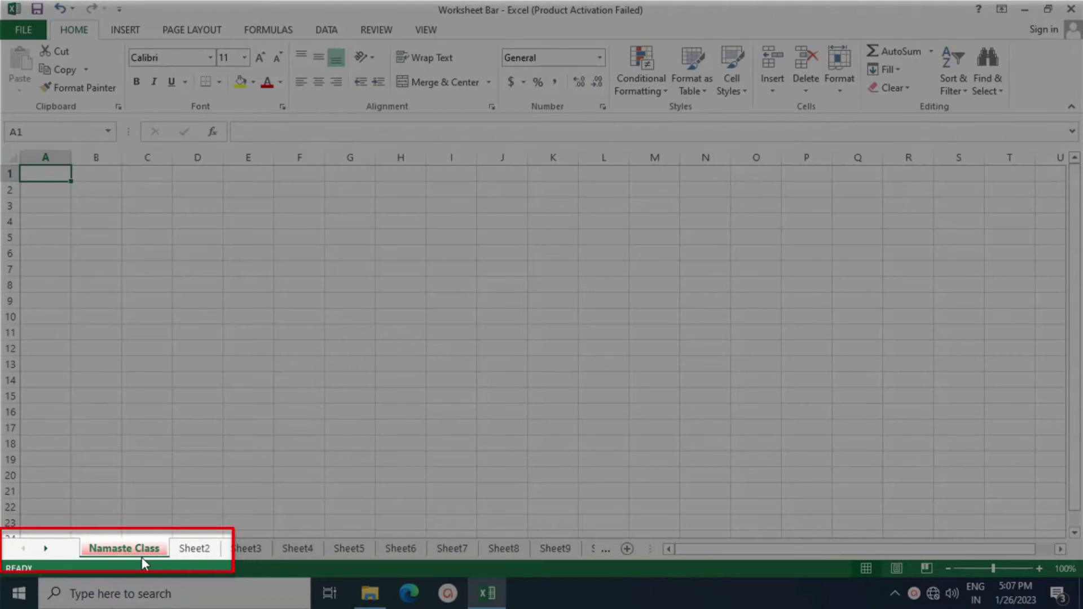
pyautogui.click(194, 549)
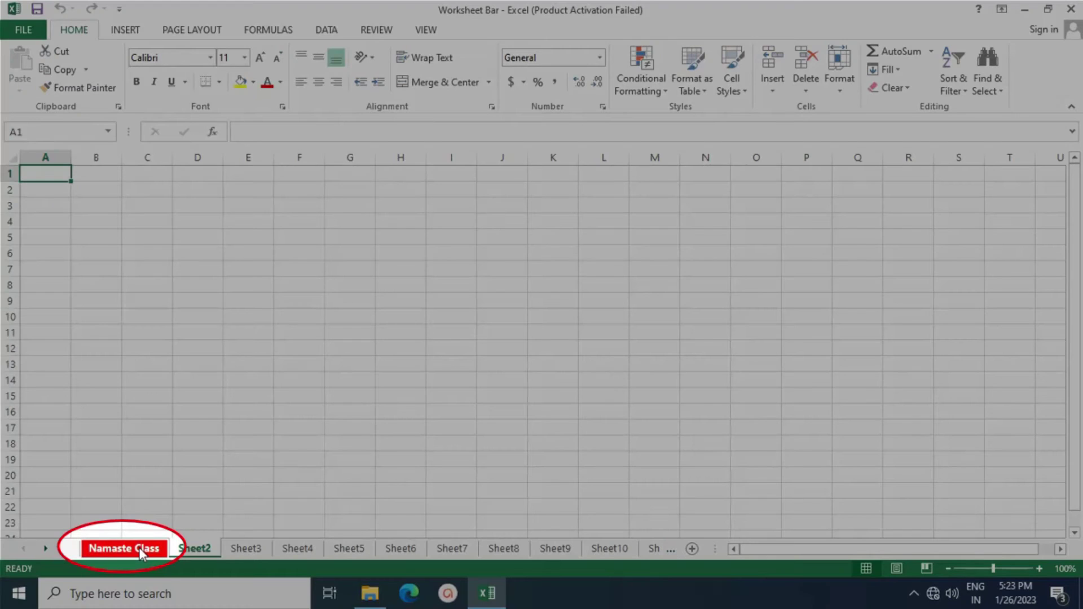
# Group every worksheet with Select All Sheets from Namaste Class, and release the group by switching to Sheet2
pyautogui.rightClick(138, 547)
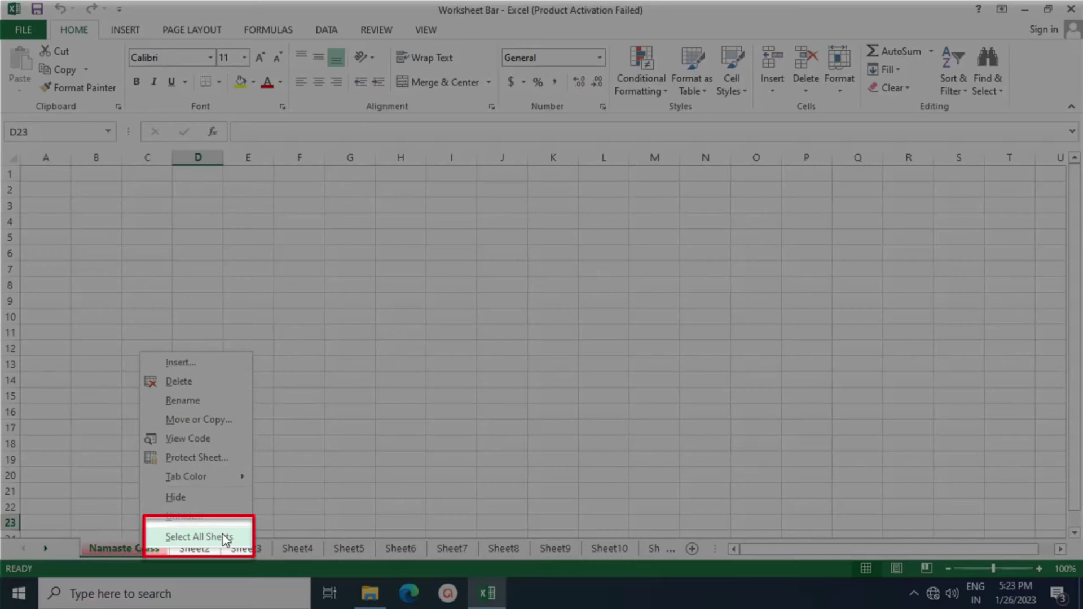
pyautogui.click(226, 537)
pyautogui.scroll(-6, 290, 556)
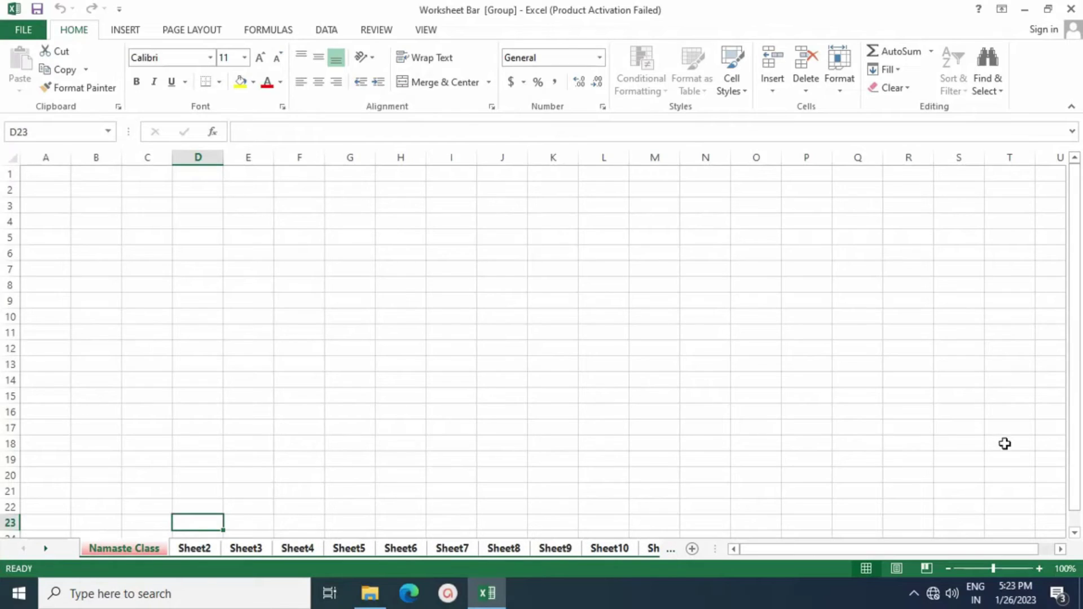
pyautogui.click(181, 547)
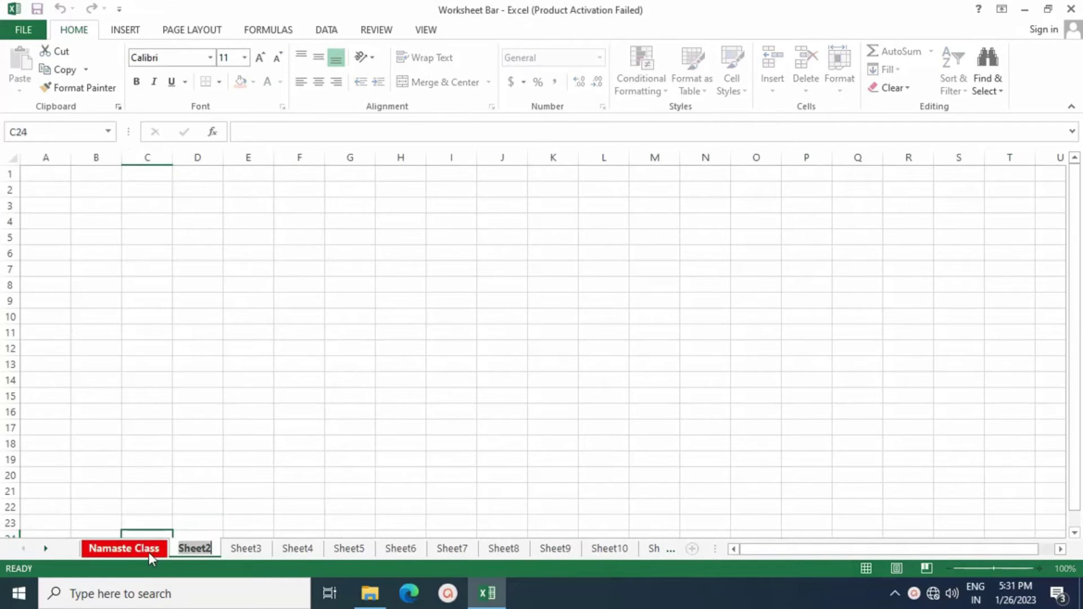
# Group the consecutive worksheets from Namaste Class through the one after Sheet10, and ungroup them again
pyautogui.click(148, 553)
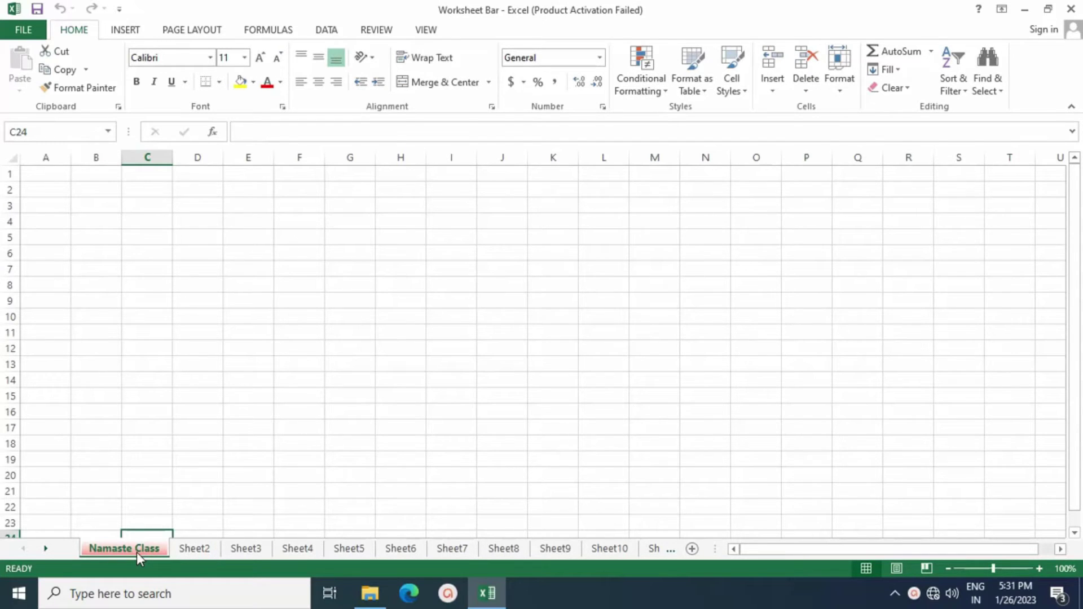
pyautogui.keyDown('shift'); pyautogui.click(658, 556); pyautogui.keyUp('shift')
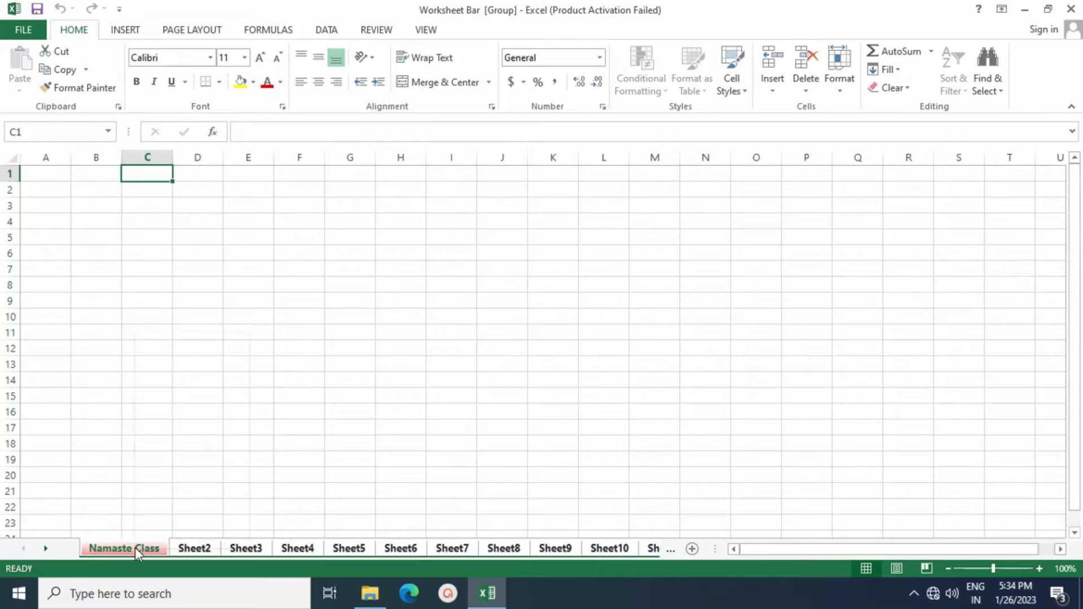
pyautogui.rightClick(134, 547)
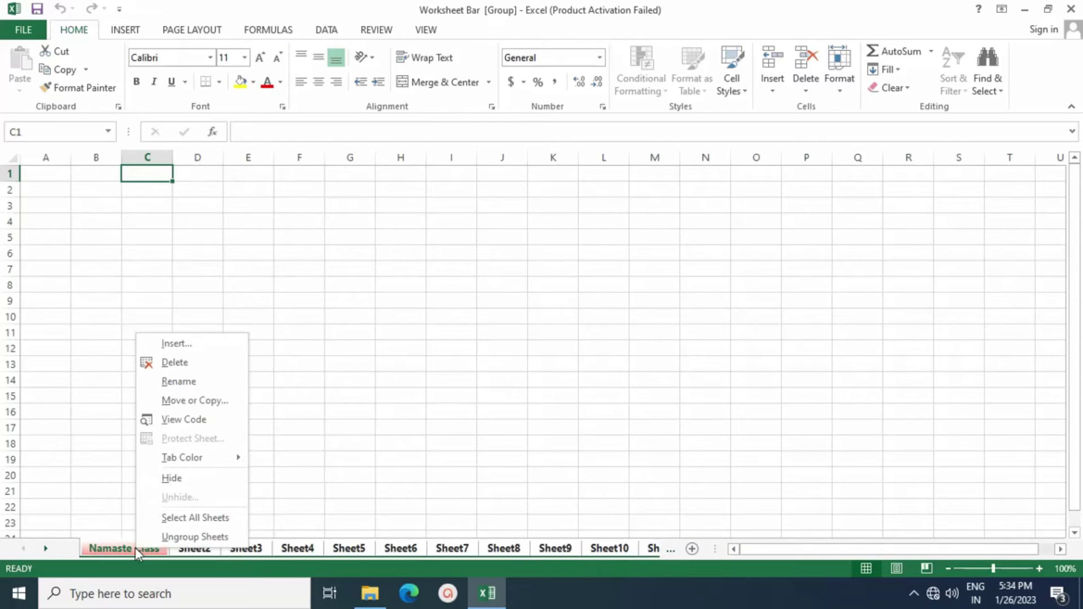
pyautogui.click(206, 537)
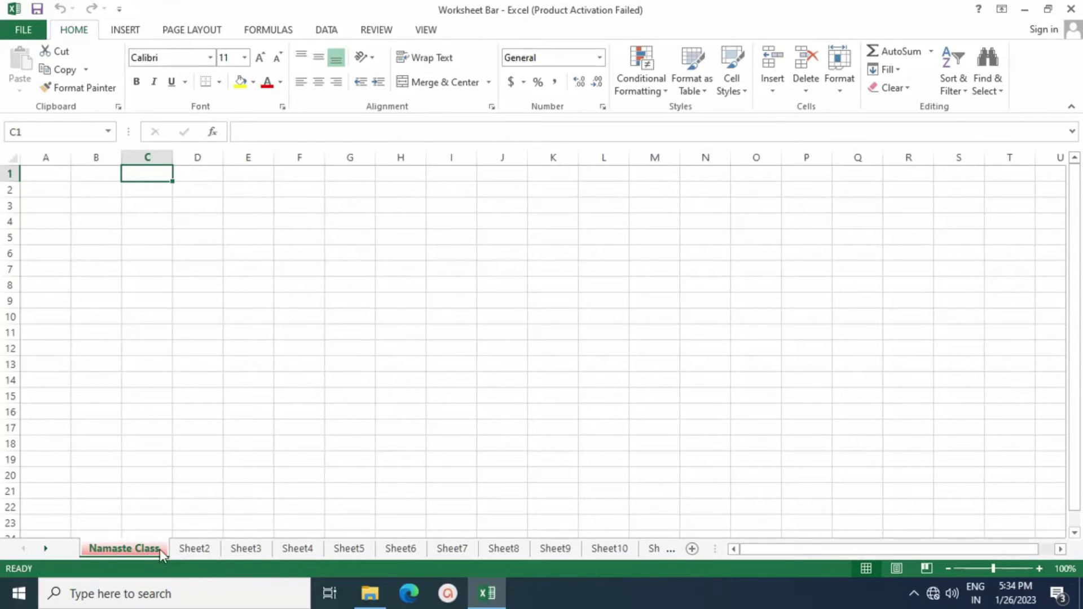
# Group the non-adjacent Sheet5 with the Namaste Class worksheet
pyautogui.keyDown('ctrl'); pyautogui.click(358, 550); pyautogui.keyUp('ctrl')
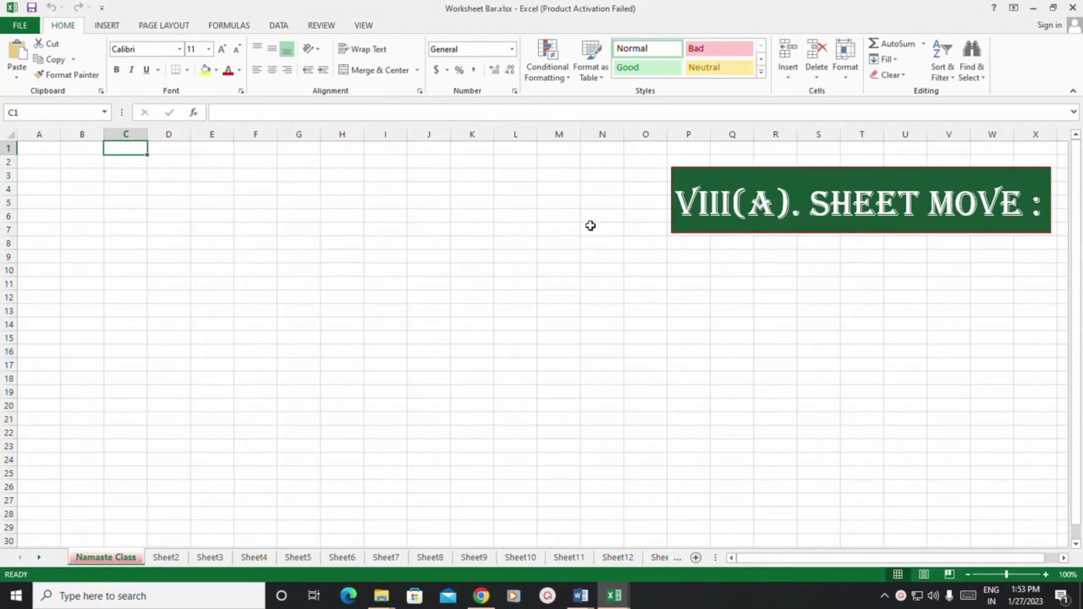
# Move Sheet3 within Worksheet Bar.xlsx so that it sits before Sheet6
pyautogui.rightClick(212, 560)
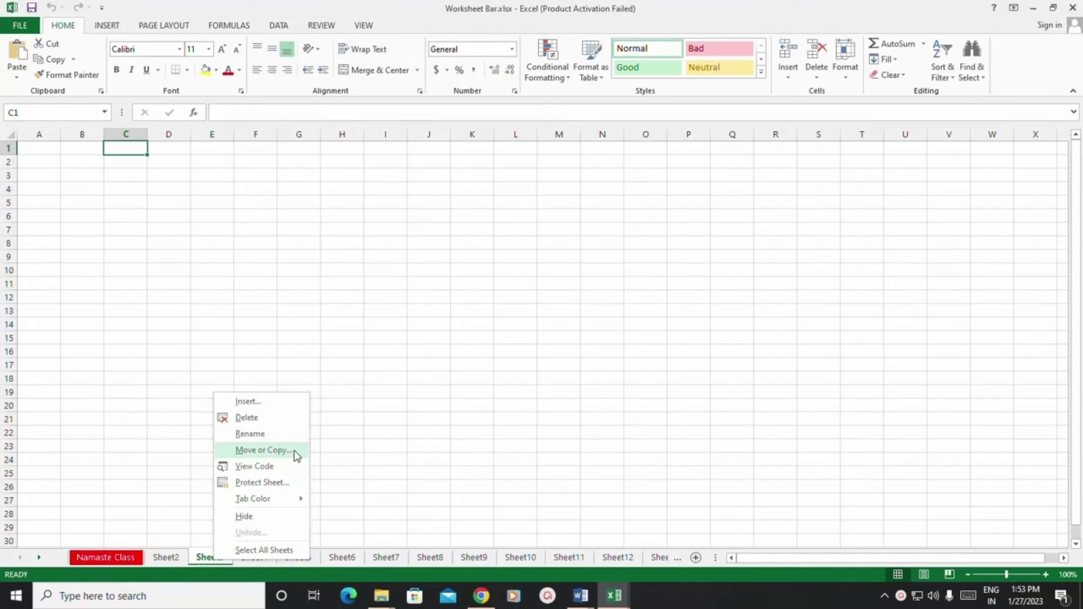
pyautogui.click(293, 450)
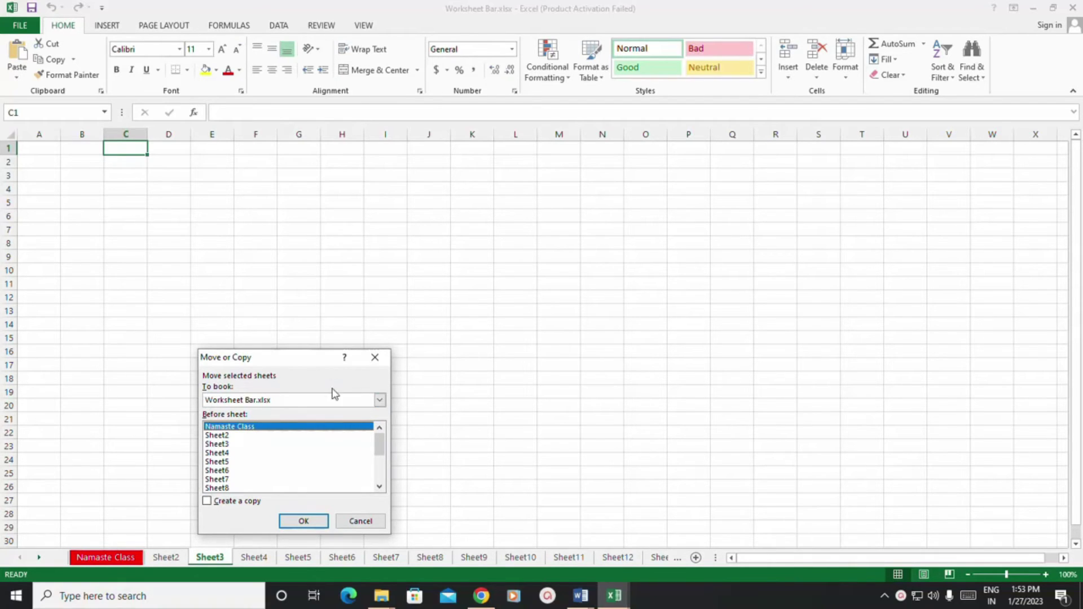
pyautogui.moveTo(375, 439)
pyautogui.mouseDown()
pyautogui.moveTo(378, 477)
pyautogui.moveTo(382, 436)
pyautogui.mouseUp()
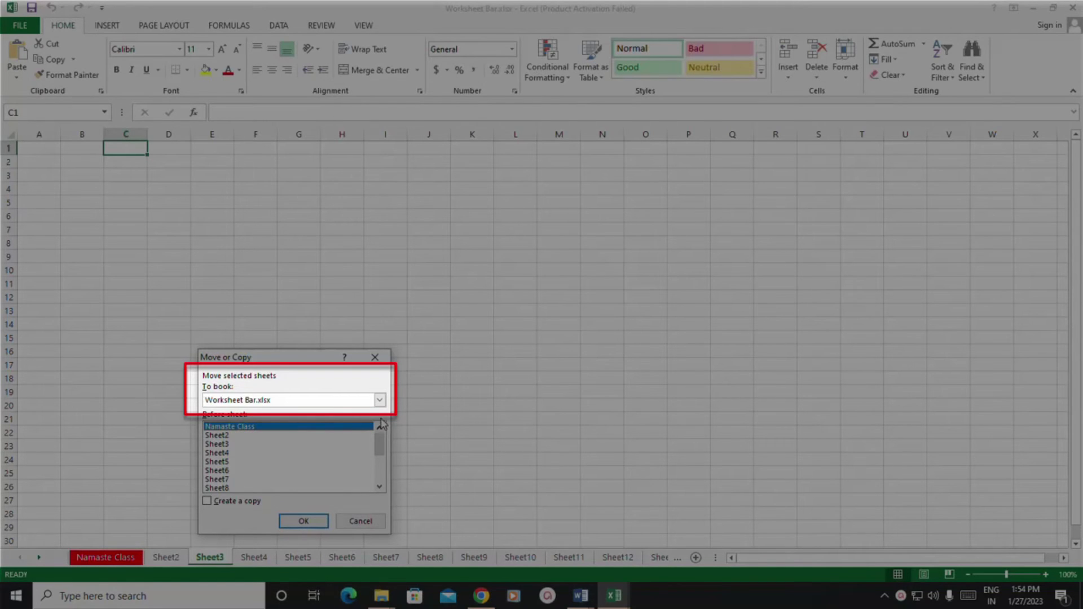
pyautogui.click(380, 399)
pyautogui.click(245, 430)
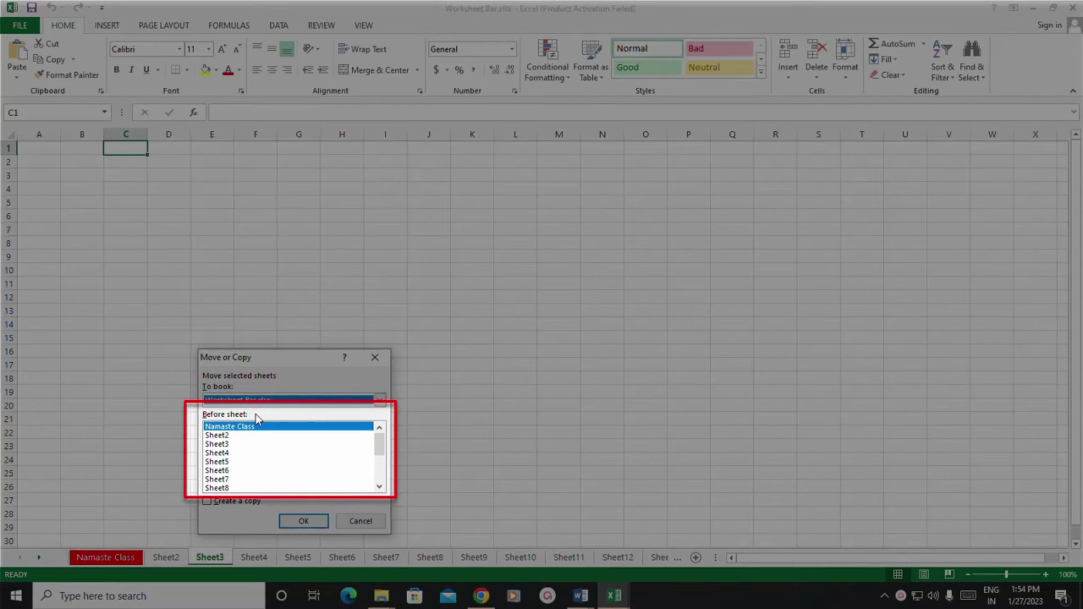
pyautogui.click(226, 446)
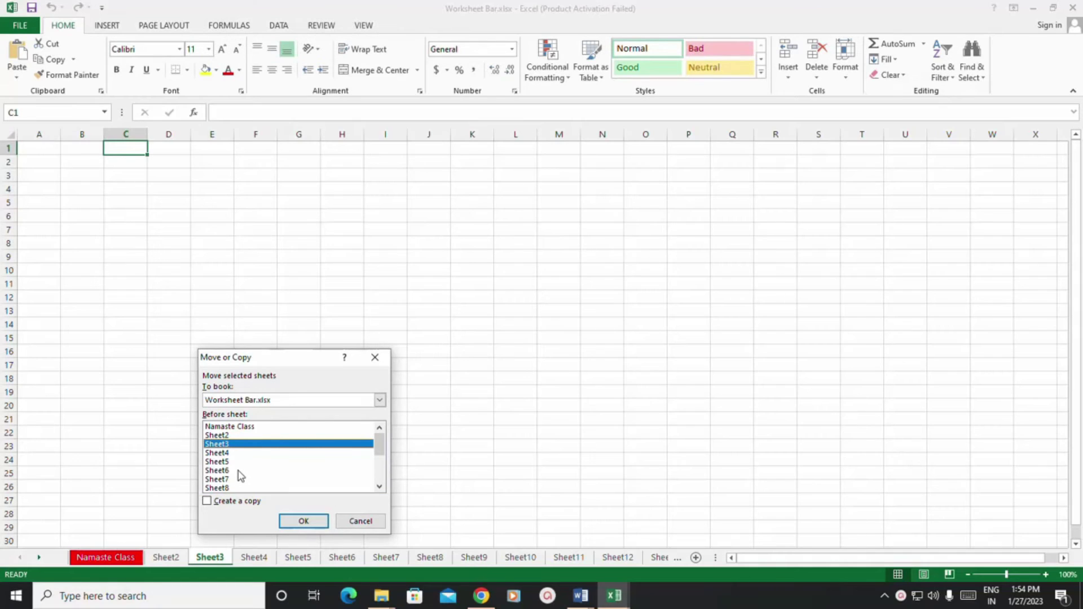
pyautogui.click(239, 471)
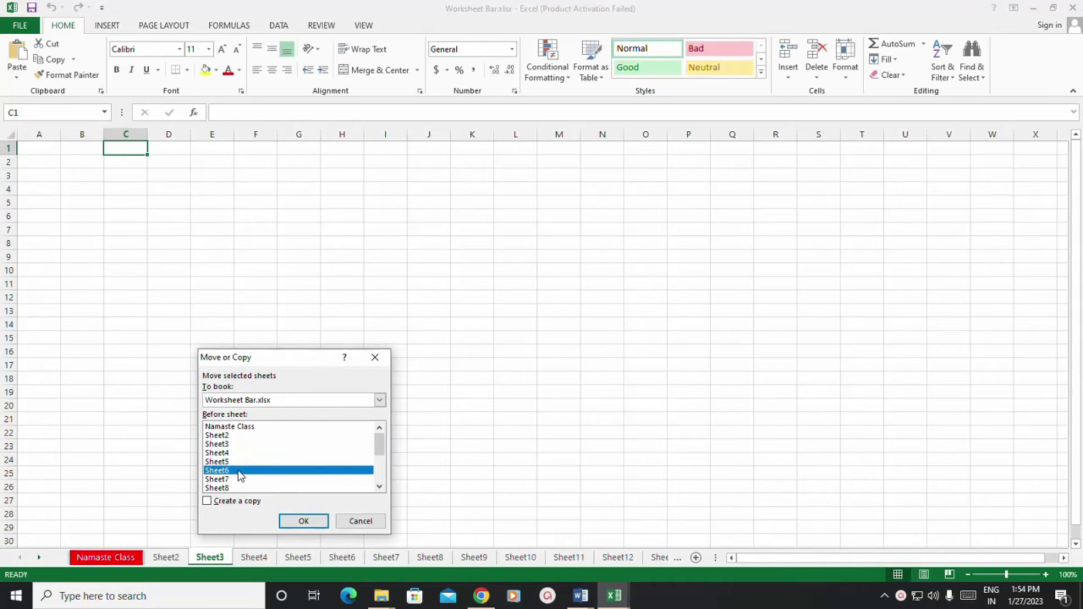
pyautogui.click(304, 521)
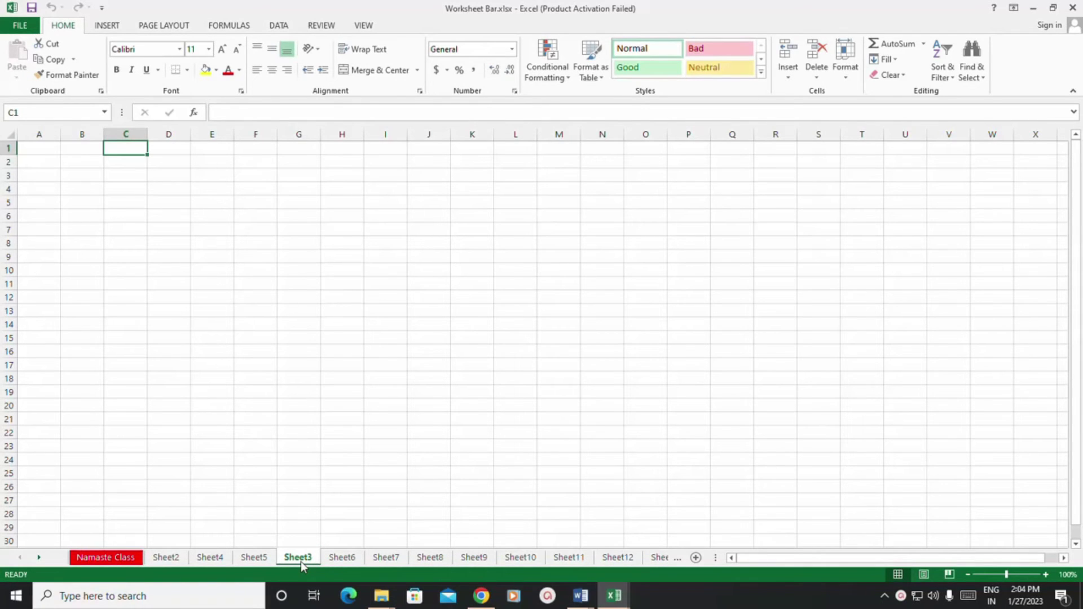
# Move Sheet3 to the end of Worksheet Bar.xlsx with Move or Copy
pyautogui.rightClick(300, 561)
pyautogui.click(344, 451)
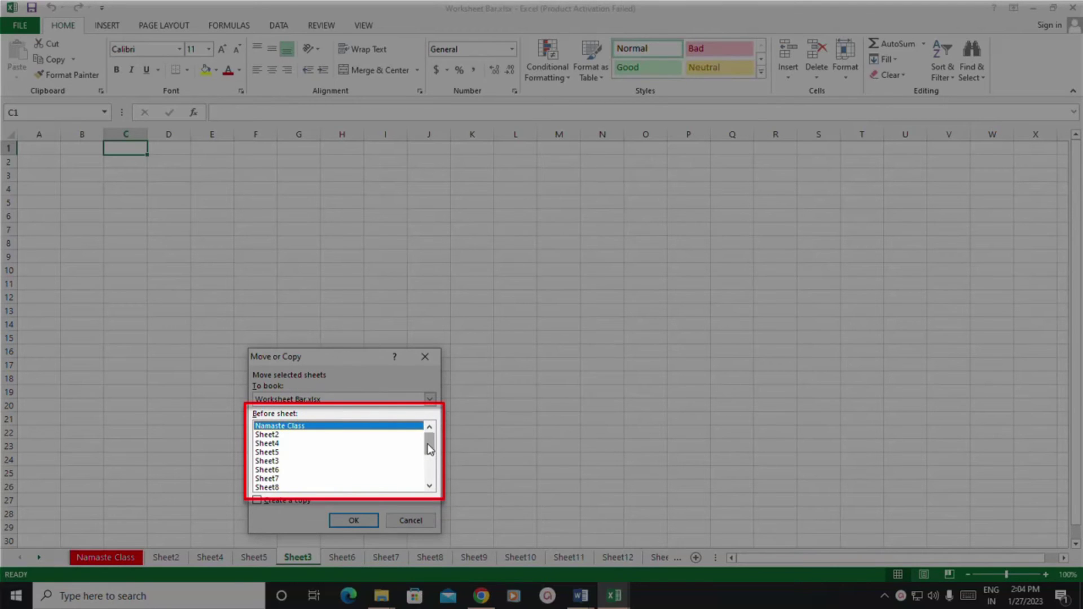
pyautogui.moveTo(428, 448); pyautogui.dragTo(430, 486)
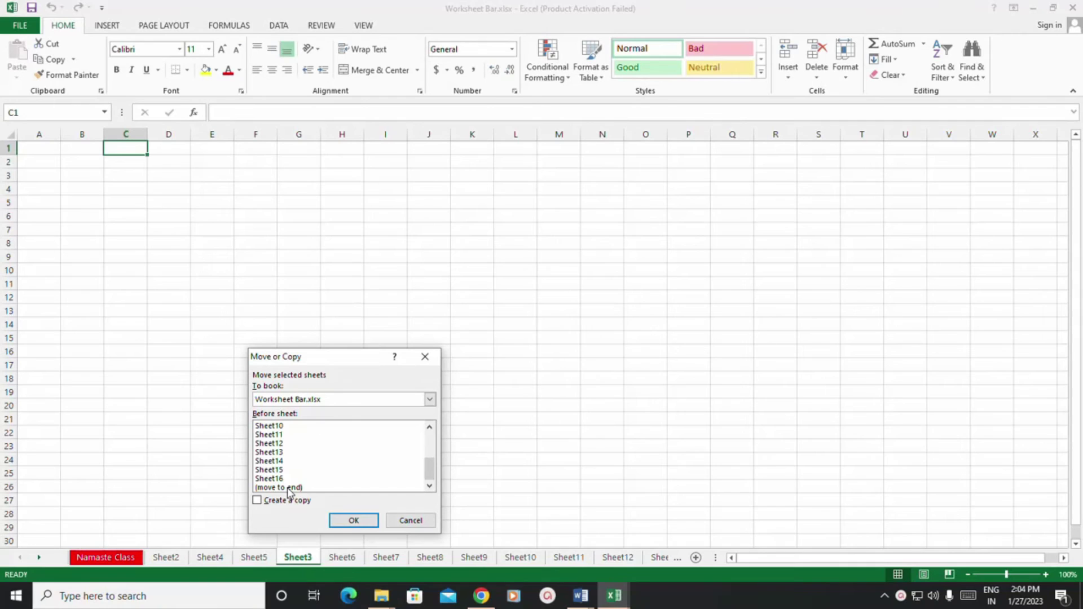
pyautogui.click(287, 487)
pyautogui.click(355, 520)
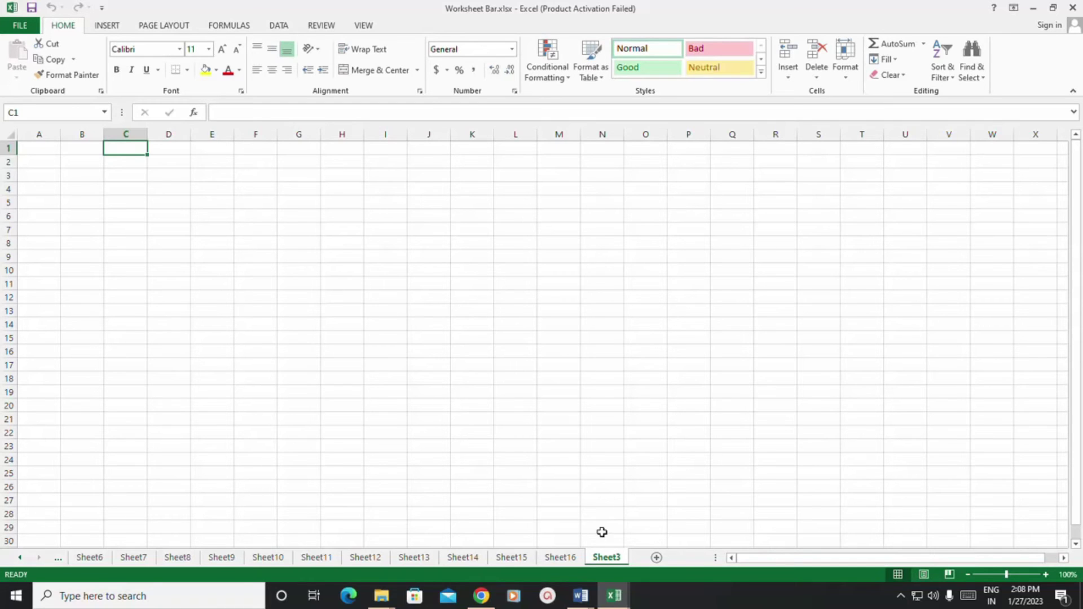
# Move Sheet3 out of Worksheet Bar.xlsx into a new book
pyautogui.moveTo(604, 558)
pyautogui.mouseDown()
pyautogui.moveTo(411, 561)
pyautogui.moveTo(629, 560)
pyautogui.mouseUp()
pyautogui.rightClick(599, 562)
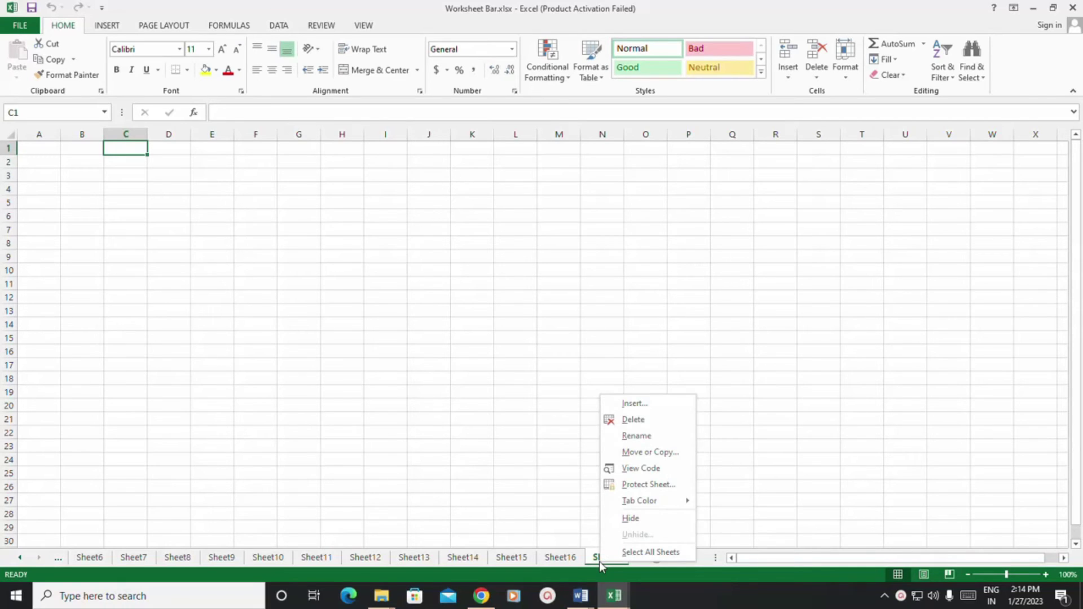
pyautogui.click(670, 456)
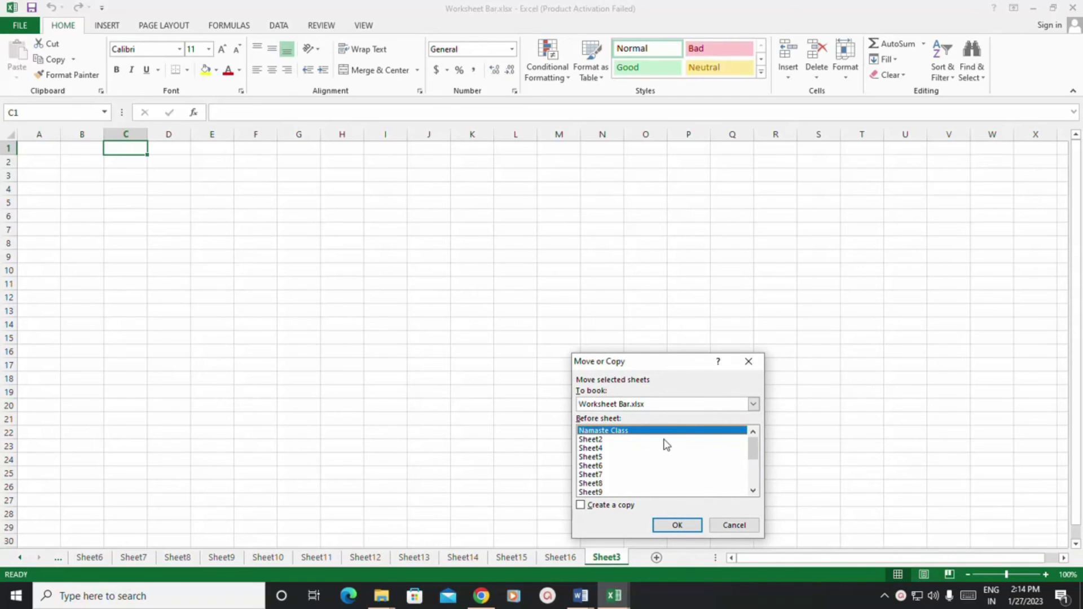
pyautogui.click(753, 404)
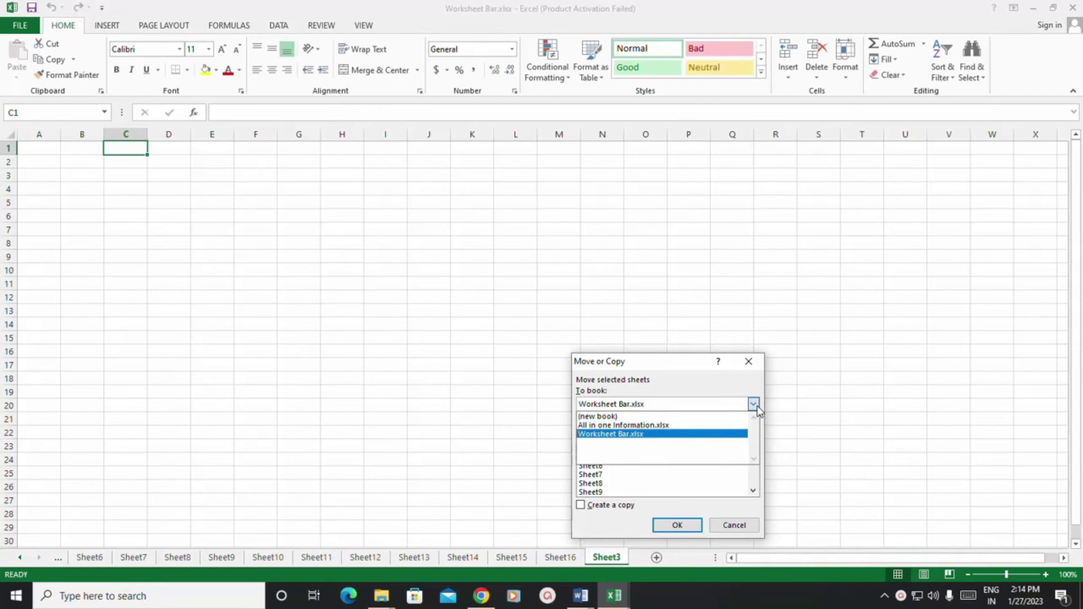
pyautogui.click(601, 417)
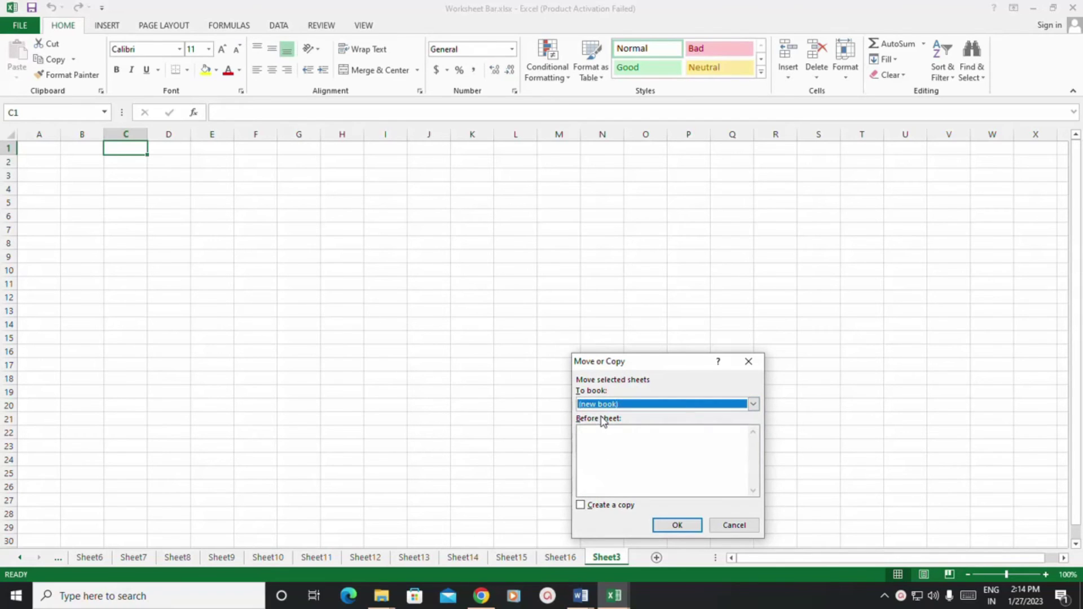
pyautogui.click(678, 525)
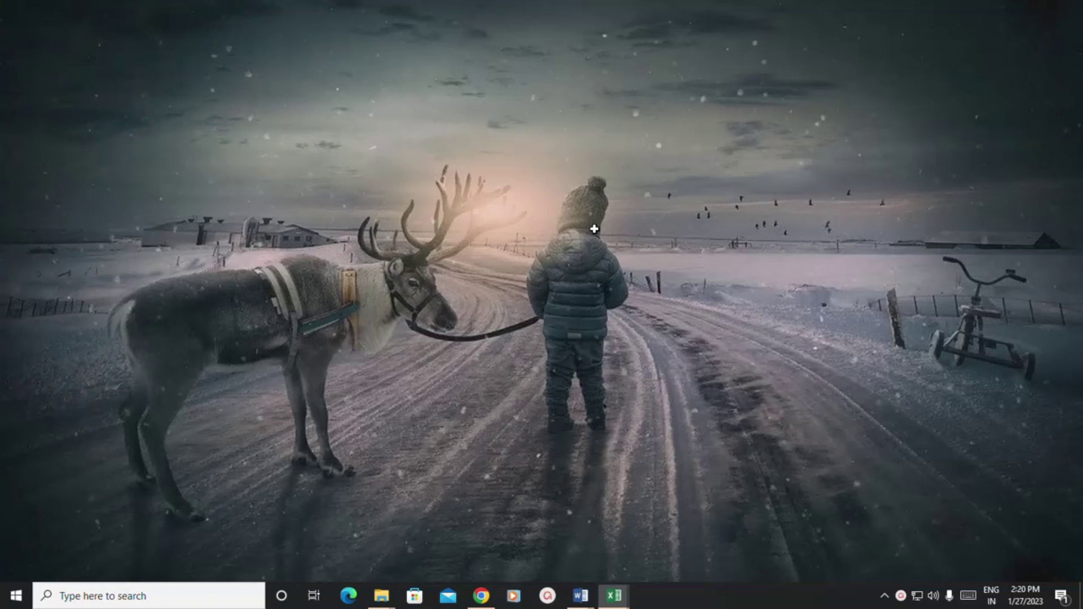
# Open the Additional Worksheet Bar.xlsx workbook from the desktop and return to Worksheet Bar.xlsx
pyautogui.doubleClick(87, 392)
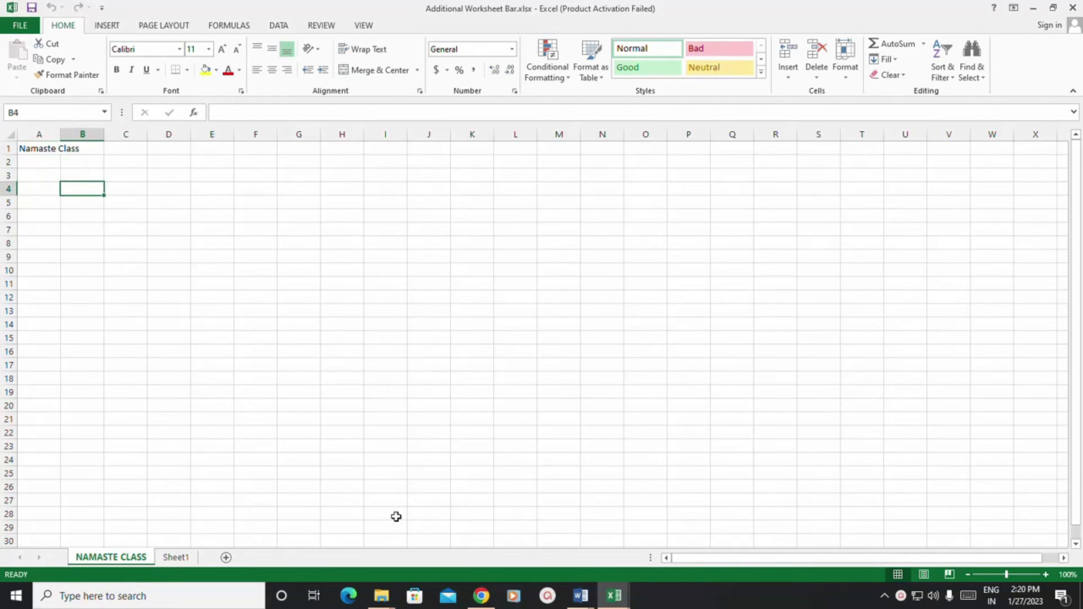
pyautogui.moveTo(615, 596)
pyautogui.click(657, 559)
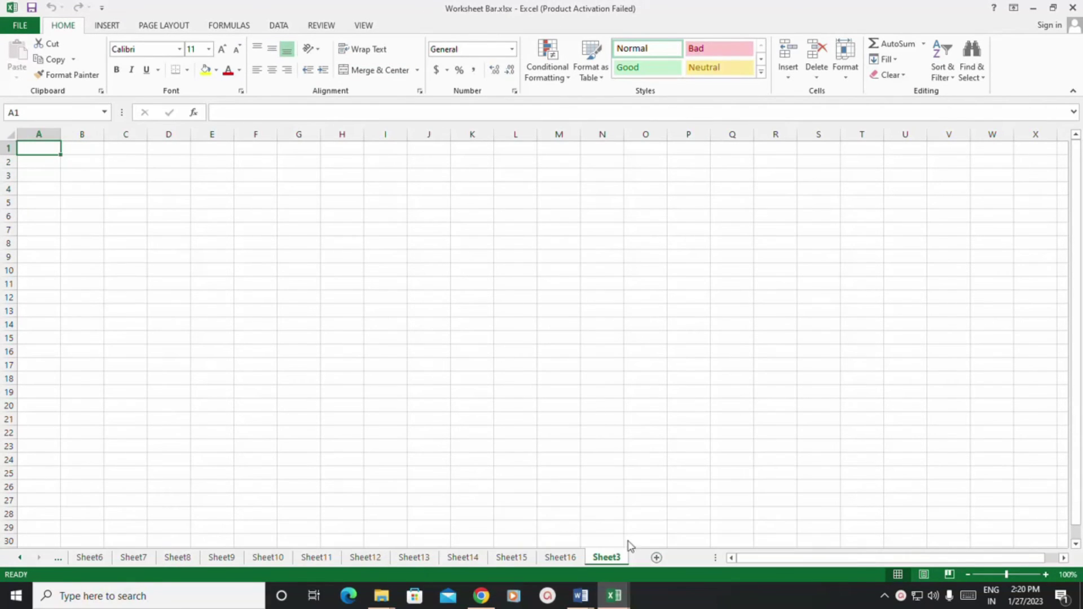
# Move Sheet3 into Additional Worksheet Bar.xlsx, placing it before the NAMASTE CLASS sheet
pyautogui.rightClick(609, 558)
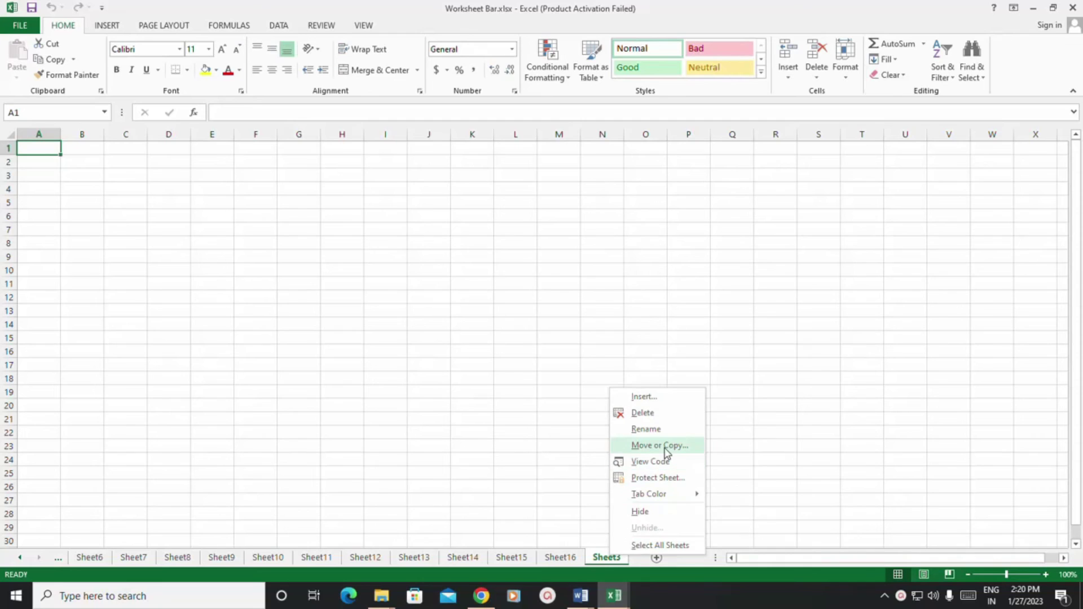
pyautogui.click(649, 445)
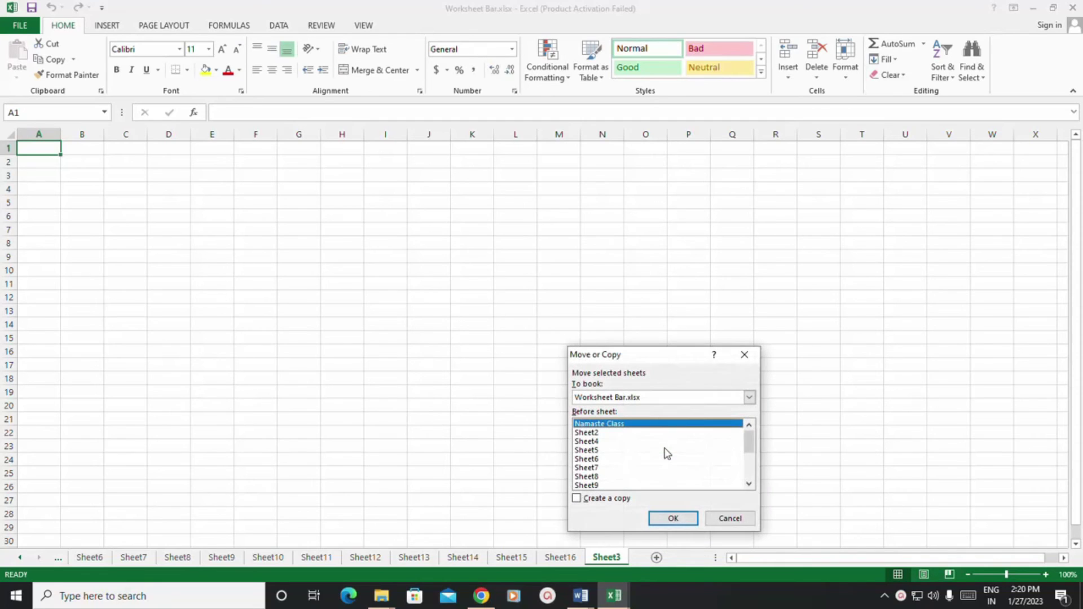
pyautogui.click(749, 398)
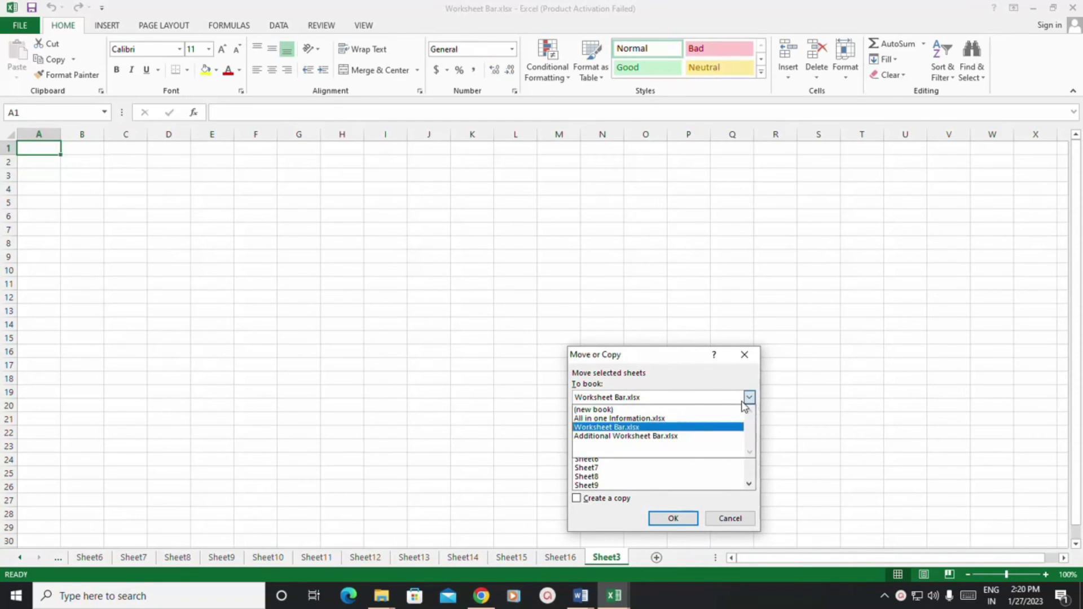
pyautogui.click(608, 439)
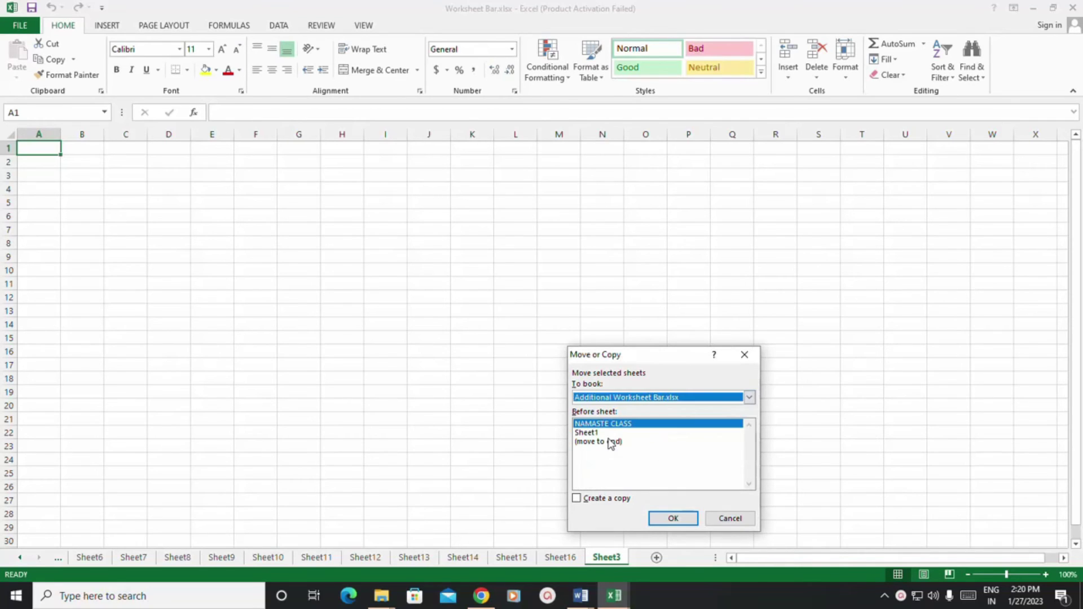
pyautogui.click(671, 518)
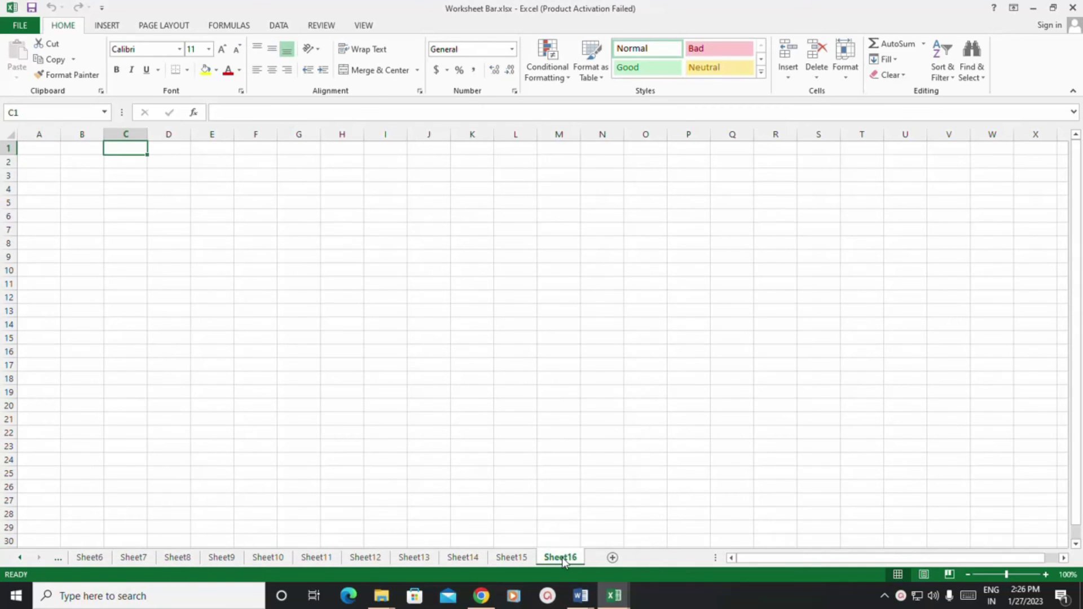
# Create a copy of Sheet16 in Additional Worksheet Bar.xlsx before Sheet3, and switch back to the other workbook
pyautogui.rightClick(562, 559)
pyautogui.click(611, 448)
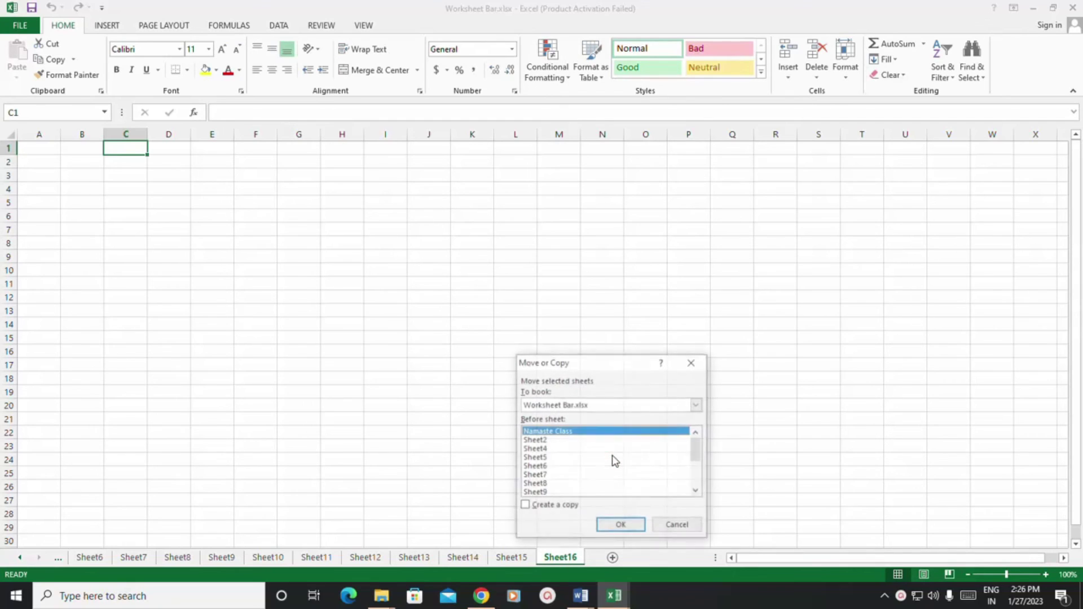
pyautogui.click(648, 407)
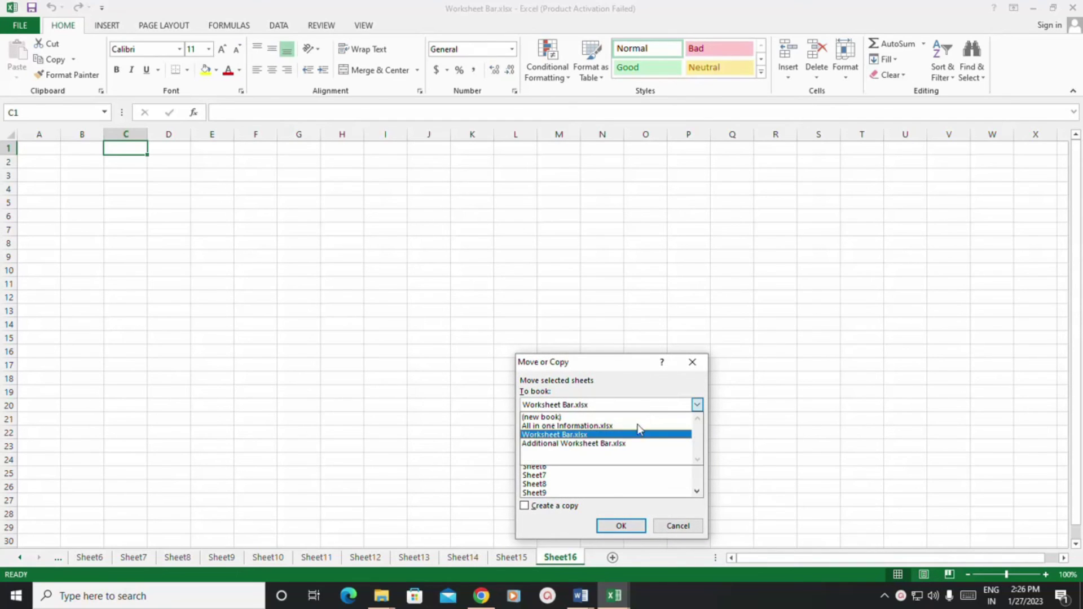
pyautogui.click(624, 446)
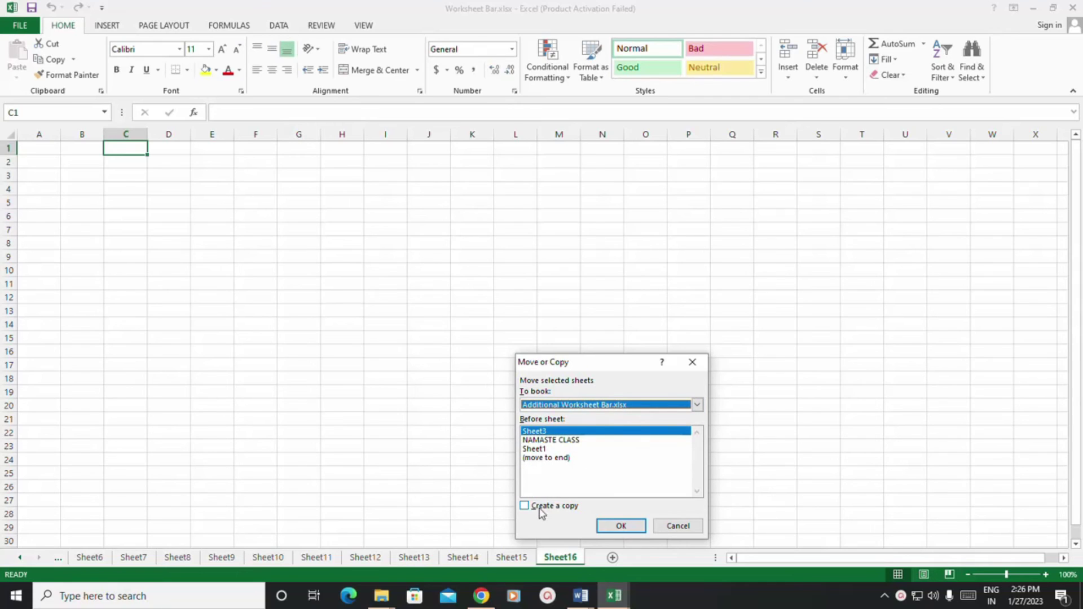
pyautogui.click(558, 510)
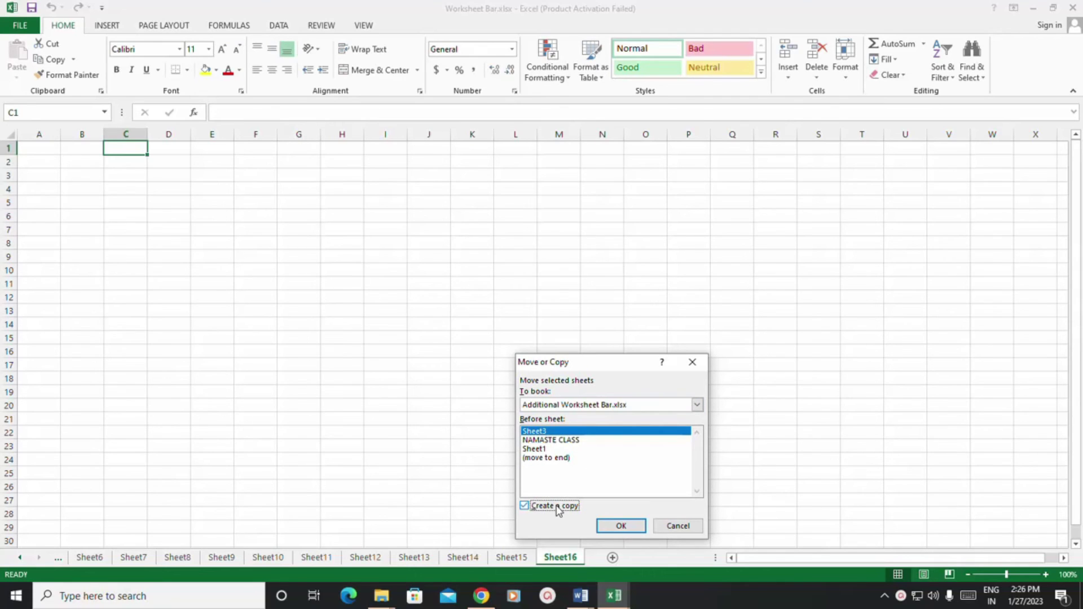
pyautogui.click(618, 526)
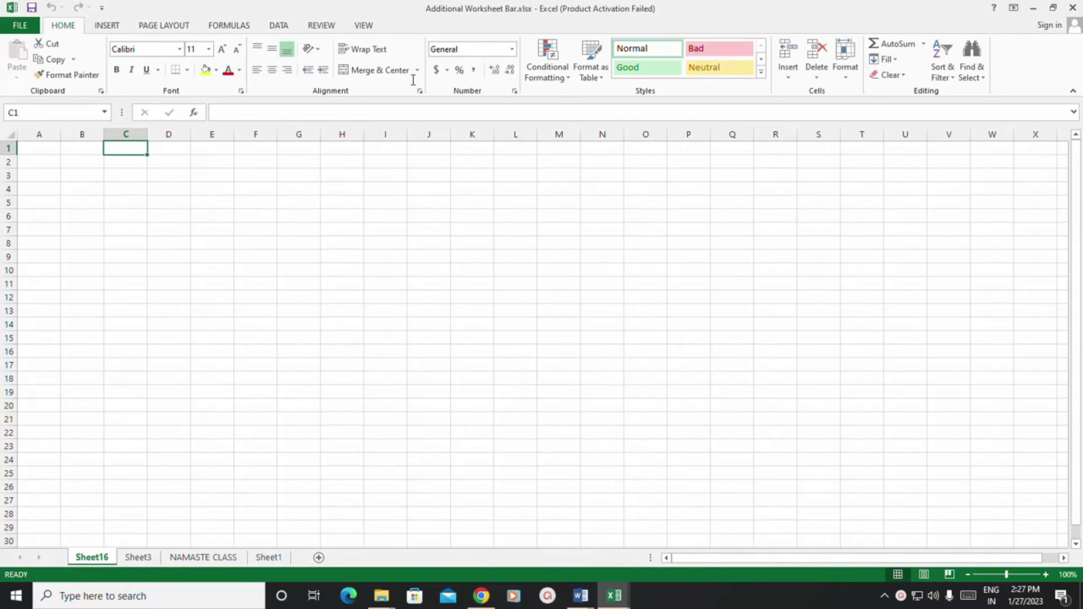
pyautogui.hotkey('alt', 'Tab')
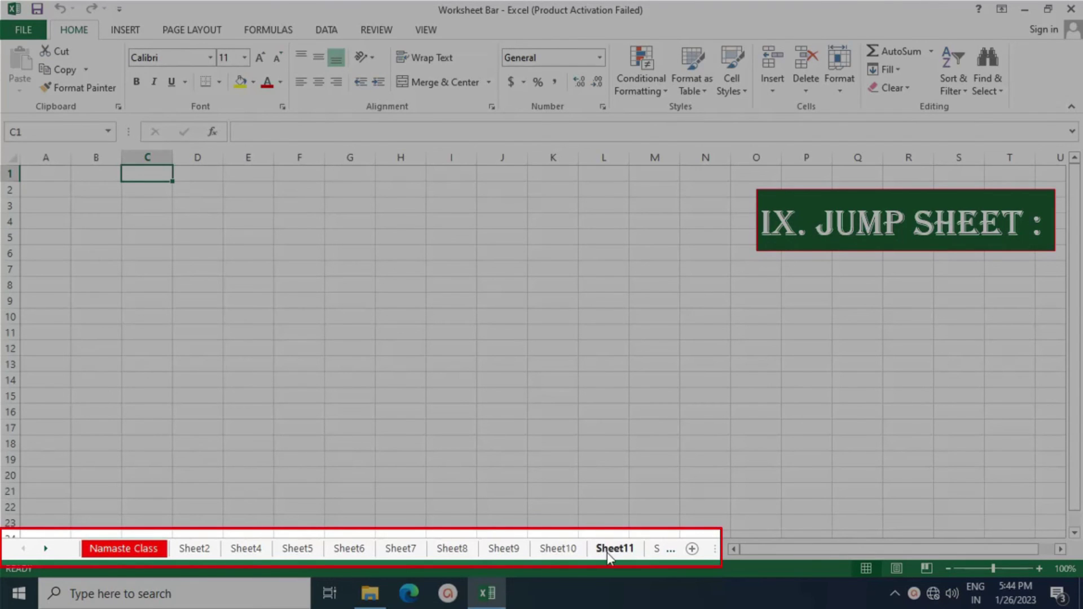
# Activate Sheet11 and go back one sheet at a time to the Namaste Class worksheet
pyautogui.click(607, 552)
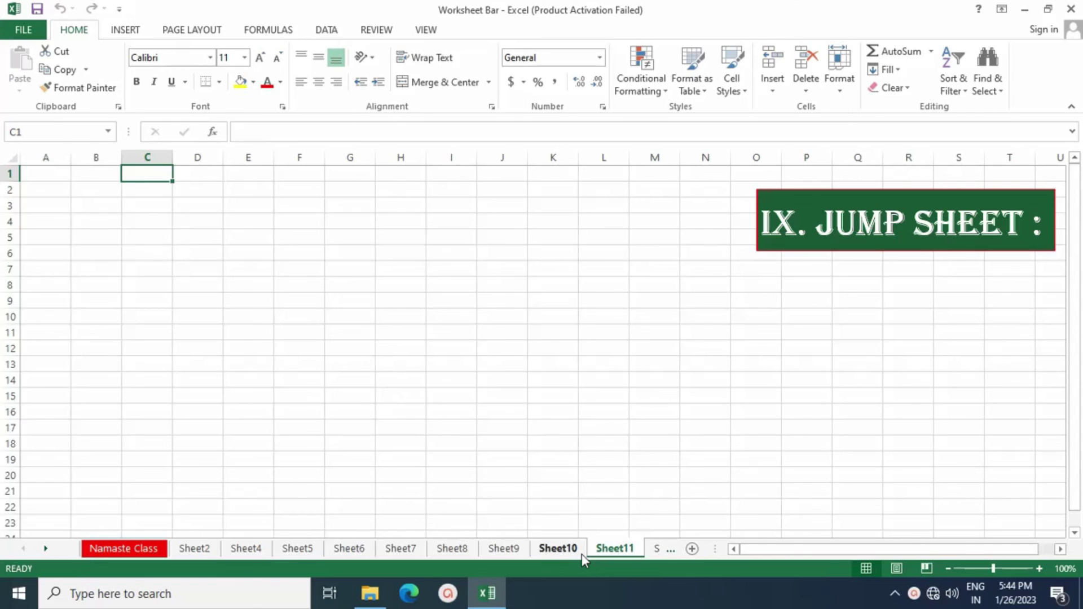
pyautogui.hotkey('ctrl', 'pageup')
pyautogui.hotkey('ctrl', 'pageup')
pyautogui.hotkey('ctrl', 'pageup')
pyautogui.hotkey('ctrl', 'pageup')
pyautogui.hotkey('ctrl', 'pageup')
pyautogui.hotkey('ctrl', 'pageup')
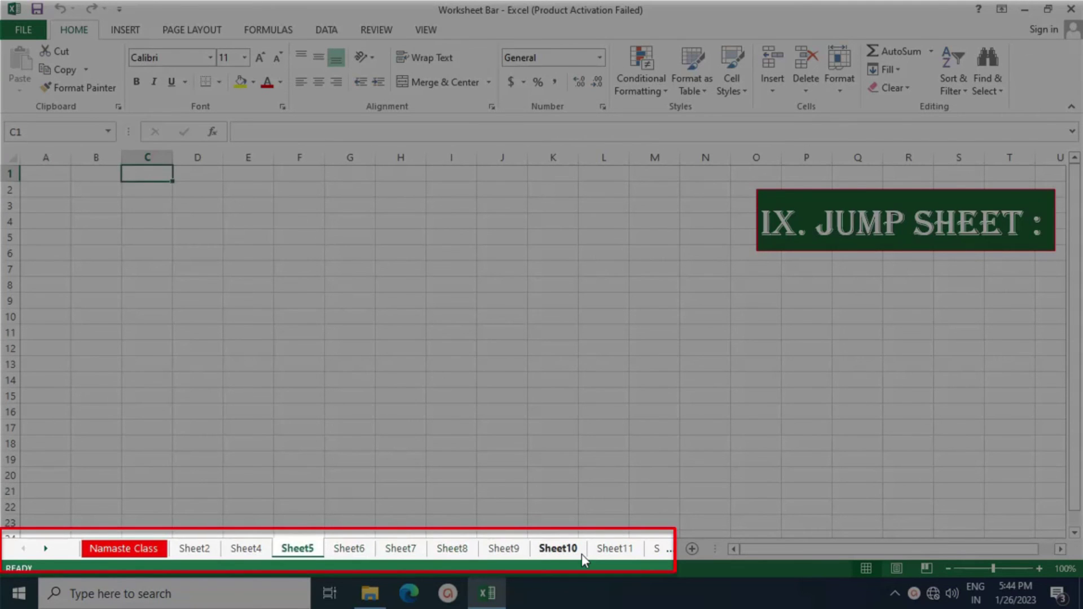
pyautogui.hotkey('ctrl', 'pageup')
pyautogui.hotkey('ctrl', 'pageup')
pyautogui.hotkey('ctrl', 'pageup')
# Go forward one sheet at a time from Namaste Class past Sheet6, and step back to Sheet4
pyautogui.hotkey('ctrl', 'pagedown')
pyautogui.hotkey('ctrl', 'pagedown')
pyautogui.hotkey('ctrl', 'pagedown')
pyautogui.hotkey('ctrl', 'pagedown')
pyautogui.hotkey('ctrl', 'pagedown')
pyautogui.hotkey('ctrl', 'pagedown')
pyautogui.hotkey('ctrl', 'pagedown')
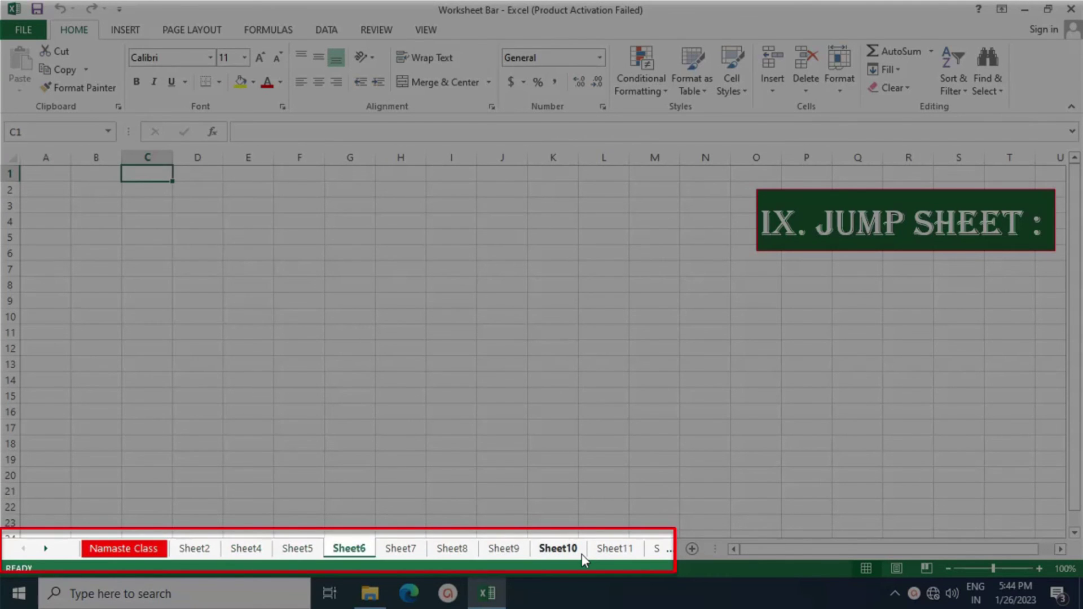
pyautogui.hotkey('ctrl', 'pageup')
pyautogui.hotkey('ctrl', 'pageup')
pyautogui.hotkey('ctrl', 'pageup')
pyautogui.hotkey('ctrl', 'pageup')
pyautogui.hotkey('ctrl', 'pageup')
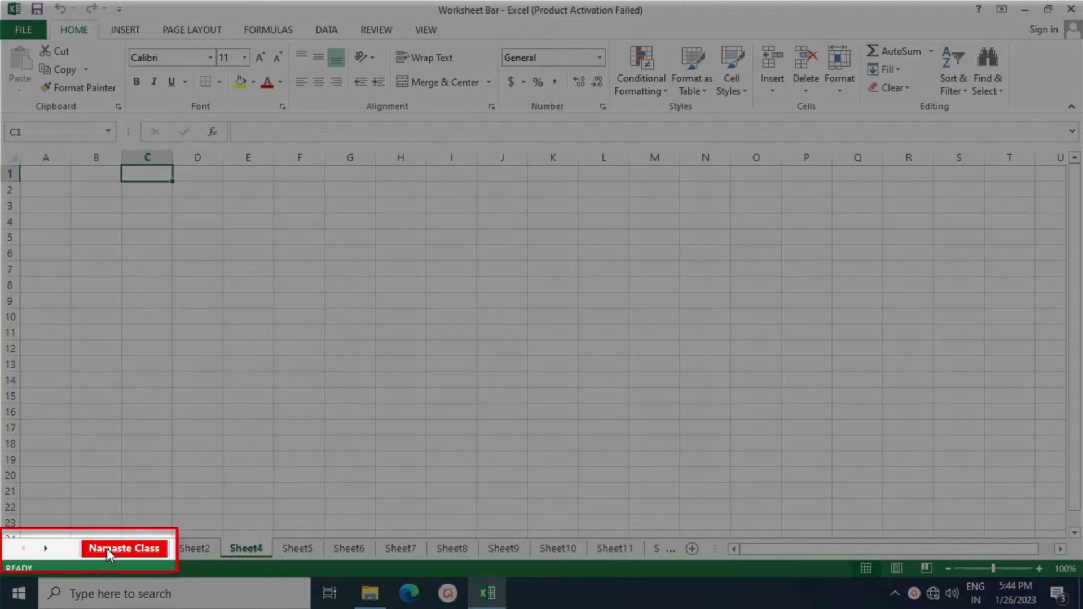
# Return to the Namaste Class worksheet and jump directly to Sheet16 from the Activate list of all sheets
pyautogui.click(106, 548)
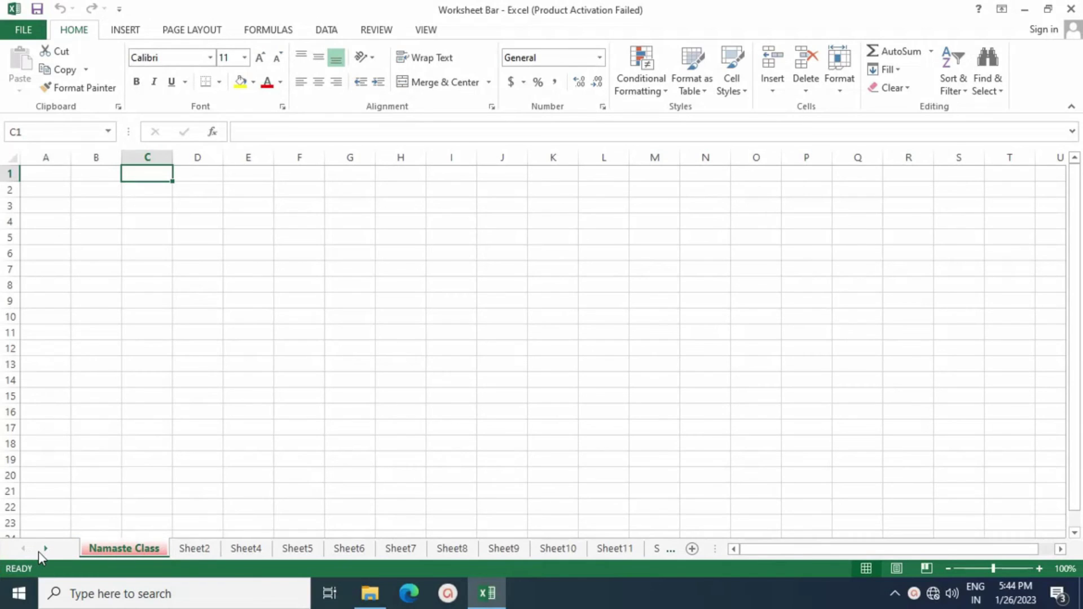
pyautogui.rightClick(44, 549)
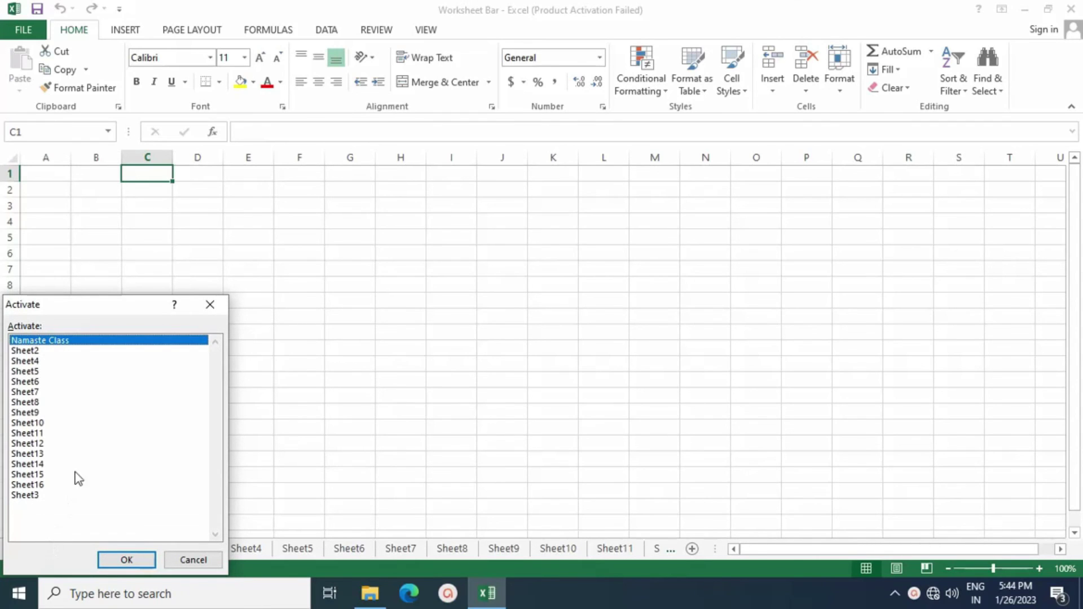
pyautogui.click(28, 496)
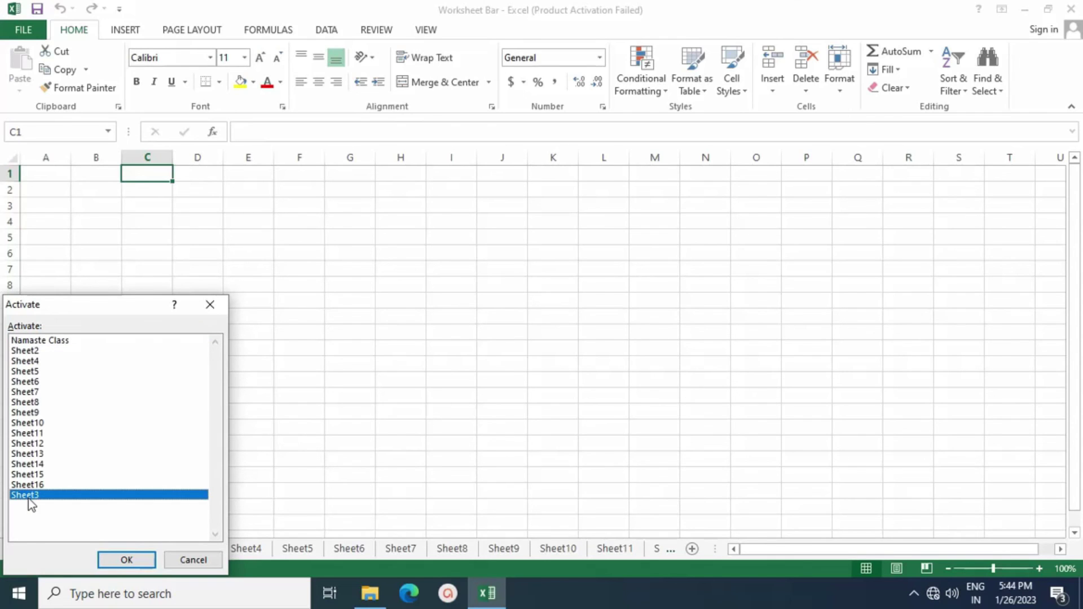
pyautogui.click(37, 488)
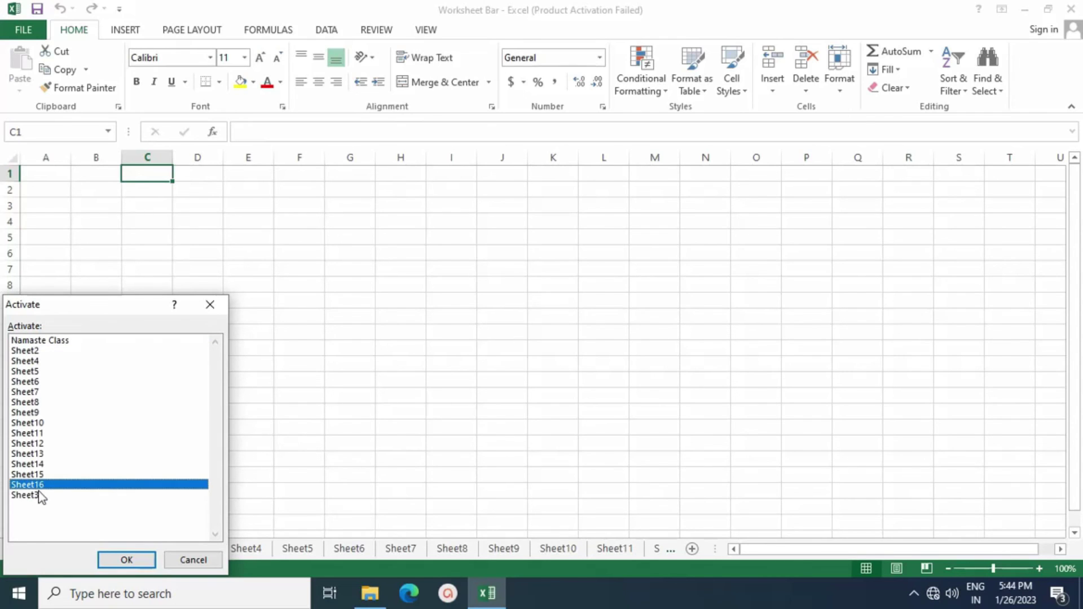
pyautogui.click(126, 560)
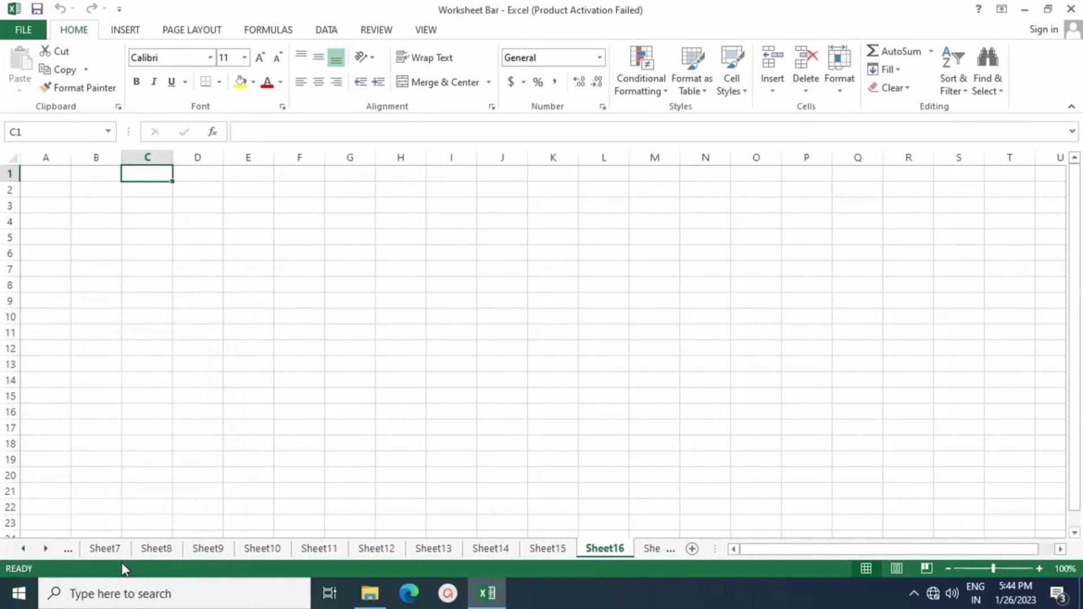